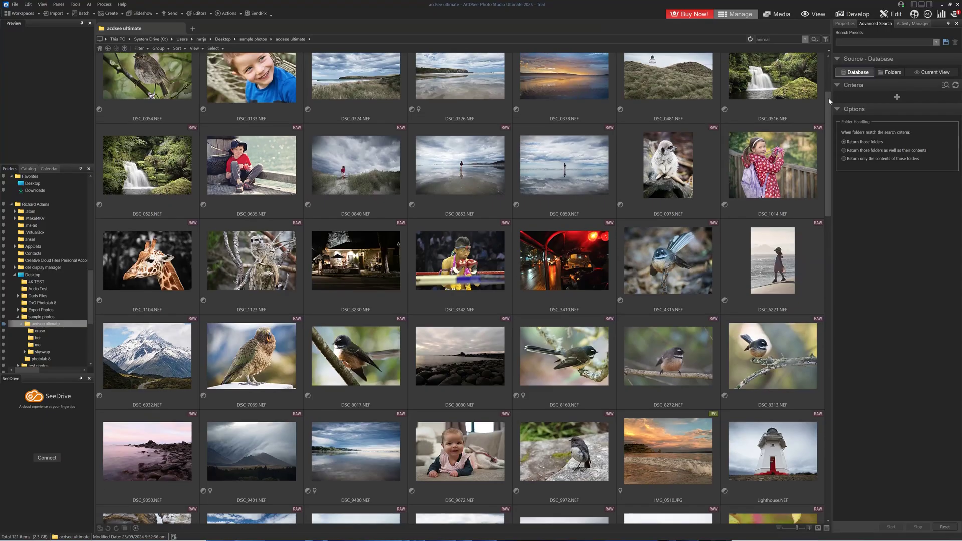
Darken the masked sky, start background removal, then follow the 'ACDSee Subscription Plans' link.
drag(829, 97, 817, 292)
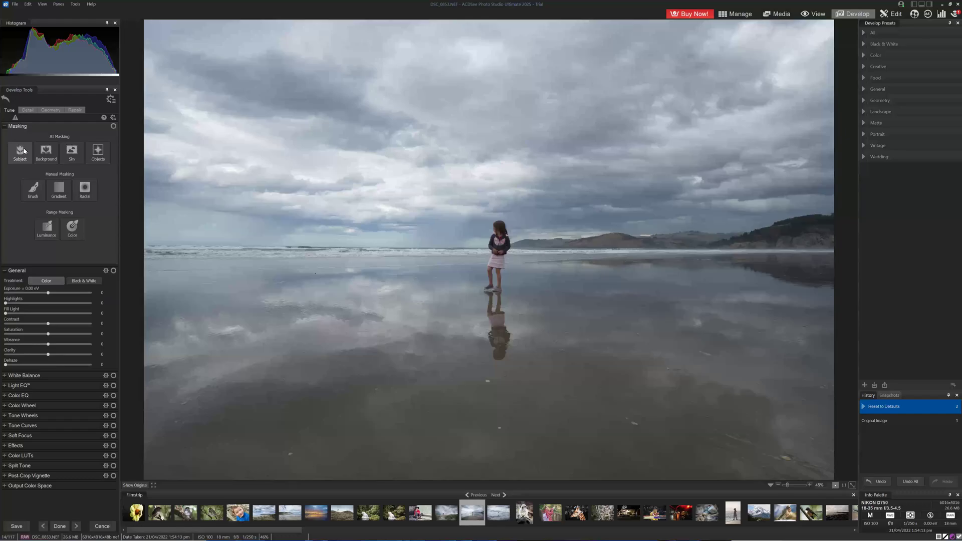
drag(48, 153, 45, 153)
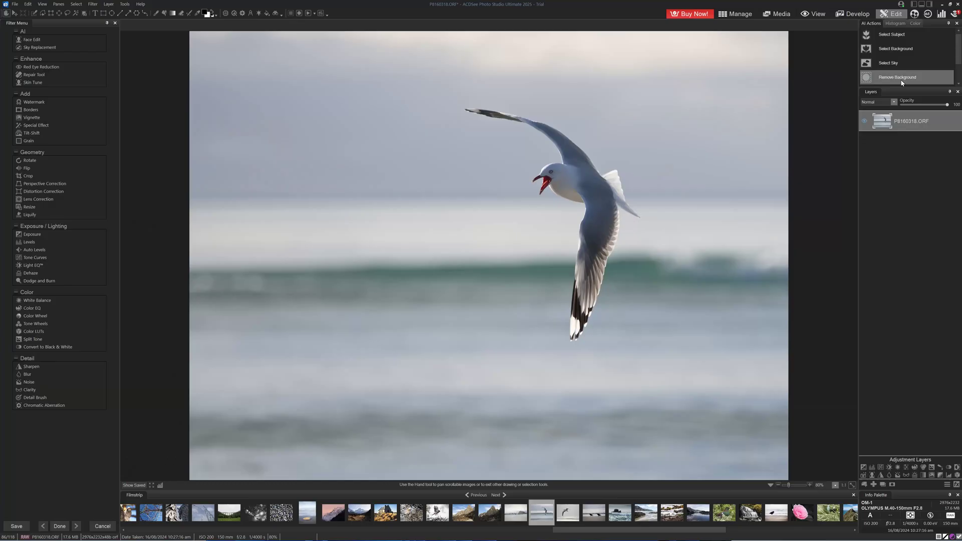
click(901, 79)
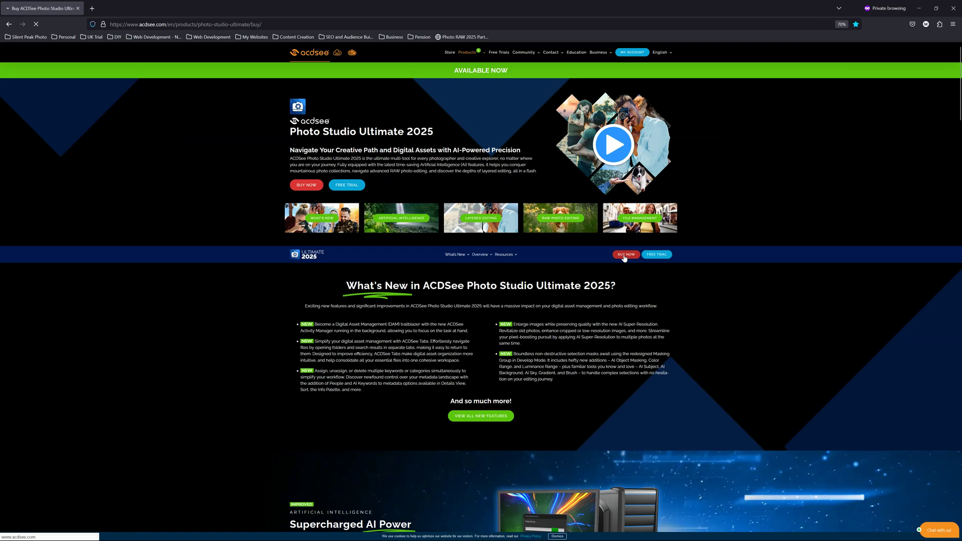
scroll(390, 194, down, 3)
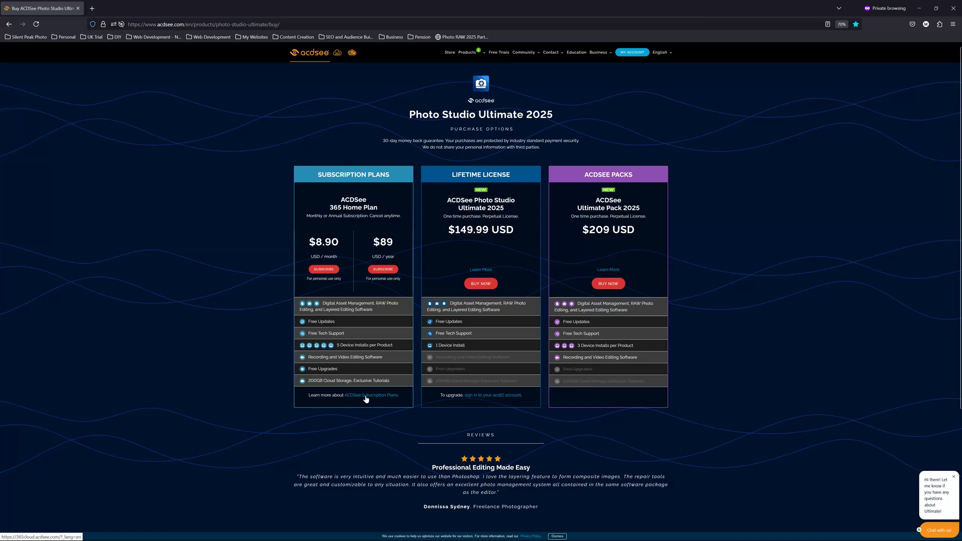
click(365, 396)
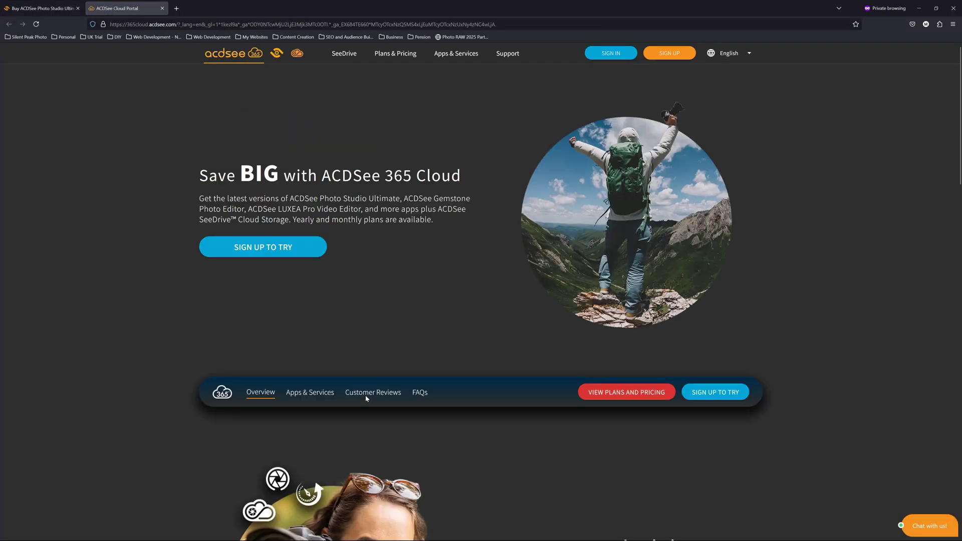
Scroll the ACDSee 365 Cloud overview and choose VIEW PLANS AND PRICING.
scroll(437, 257, down, 1)
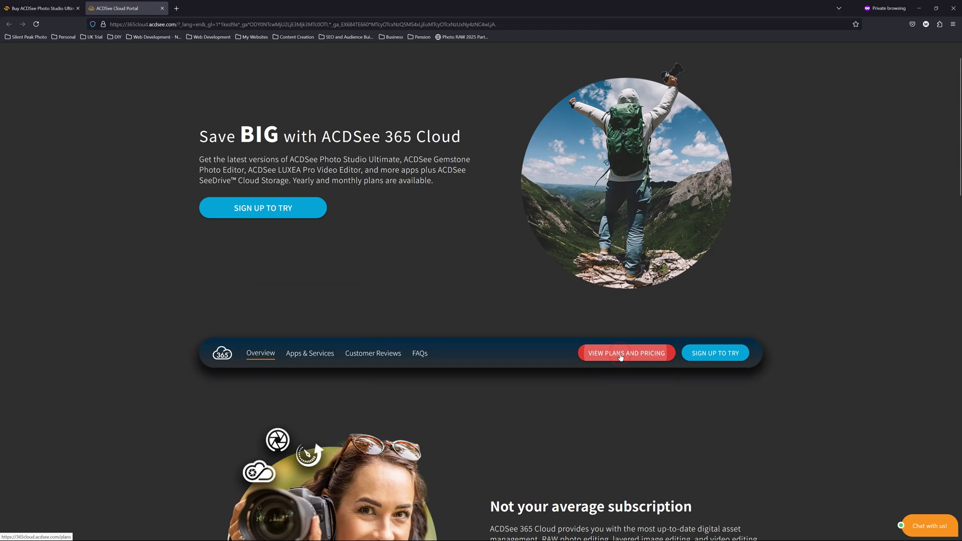
click(621, 353)
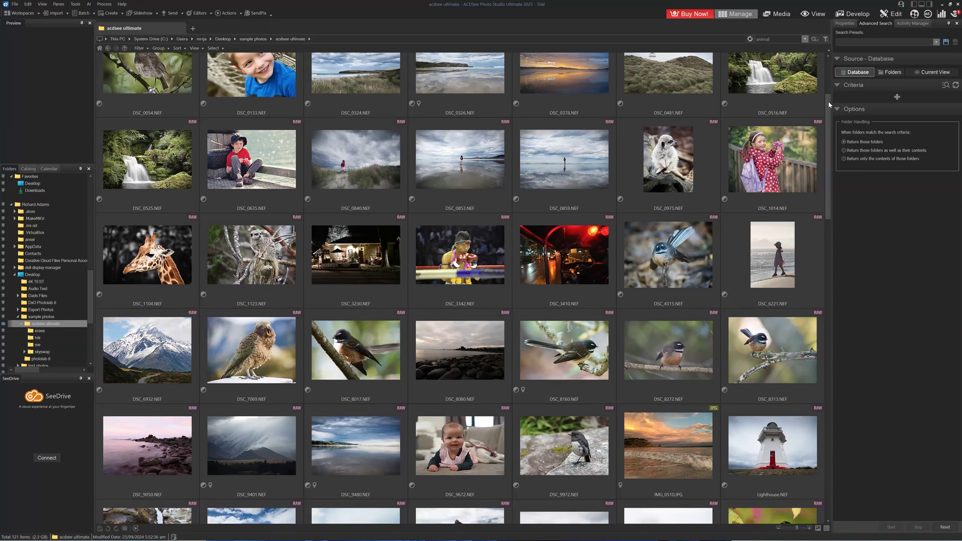
drag(829, 101, 803, 377)
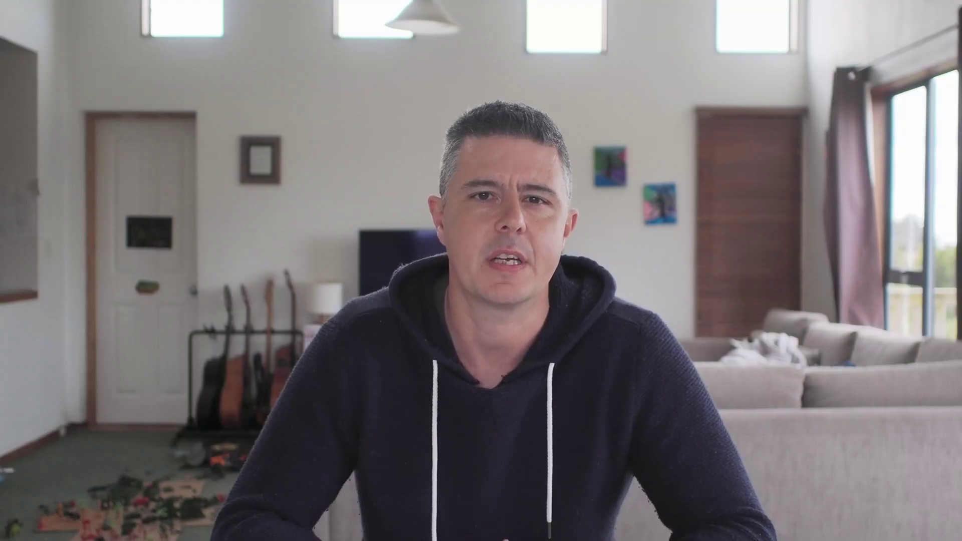
Search the Map pane for 'auckland' to centre the photo map there.
text(auckland)
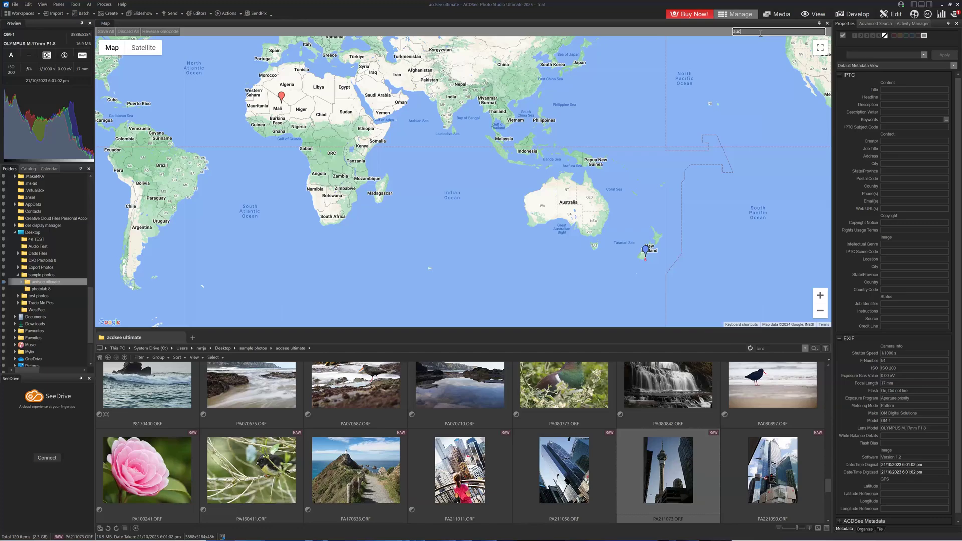
key(Return)
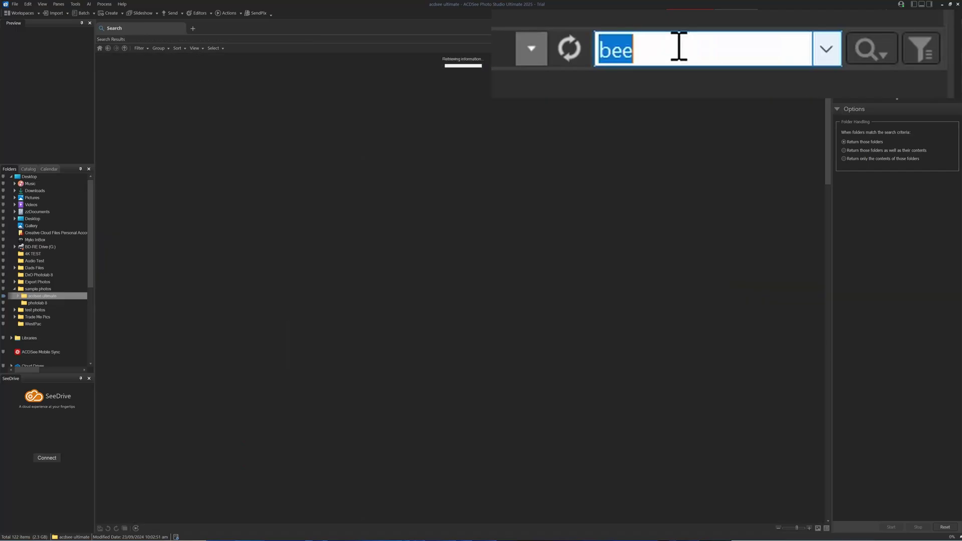
Run the 'bee' photo search, then replace it with a 'bird' search.
key(Return)
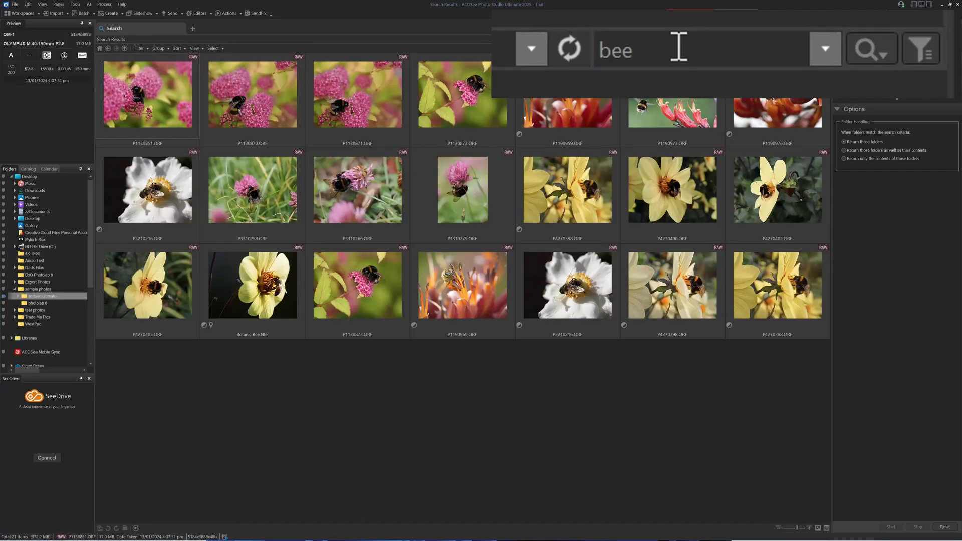
click(679, 47)
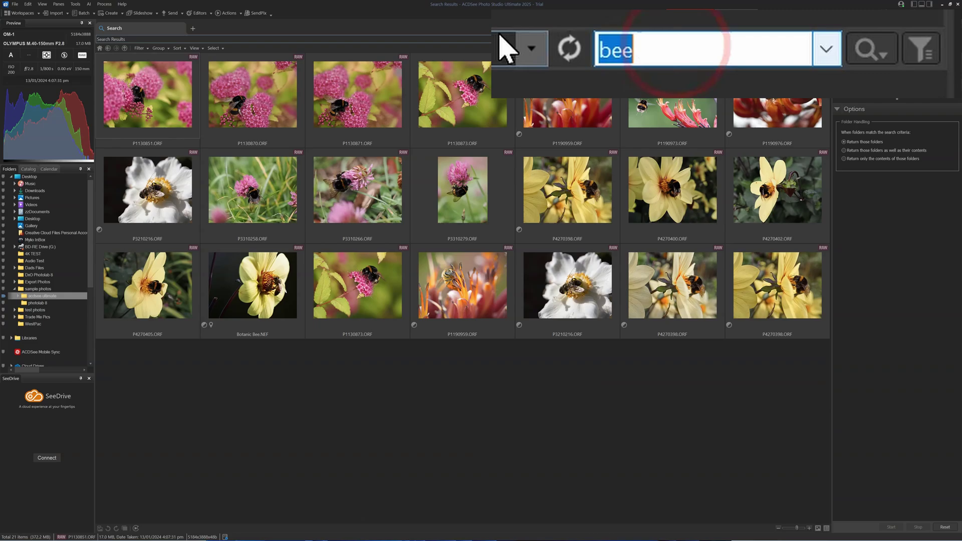
text(bird)
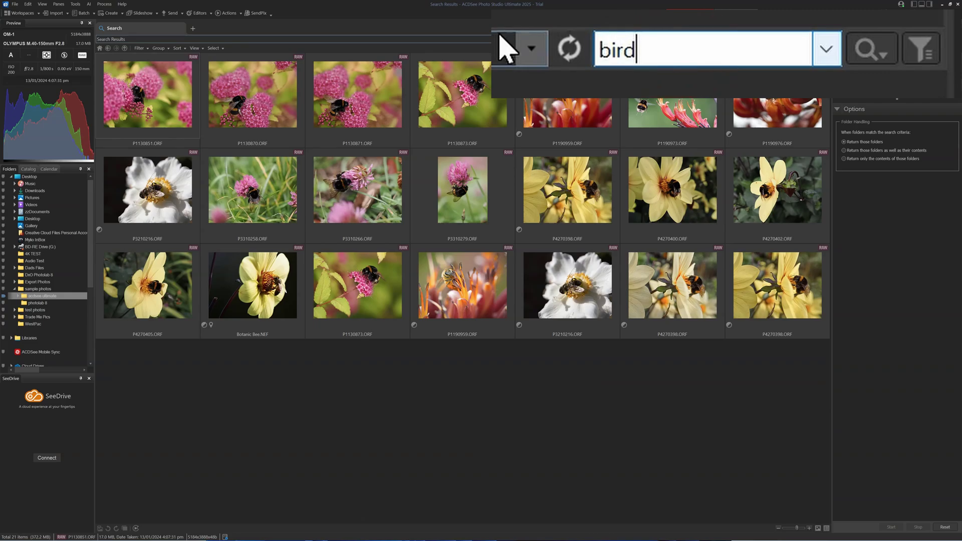
key(Return)
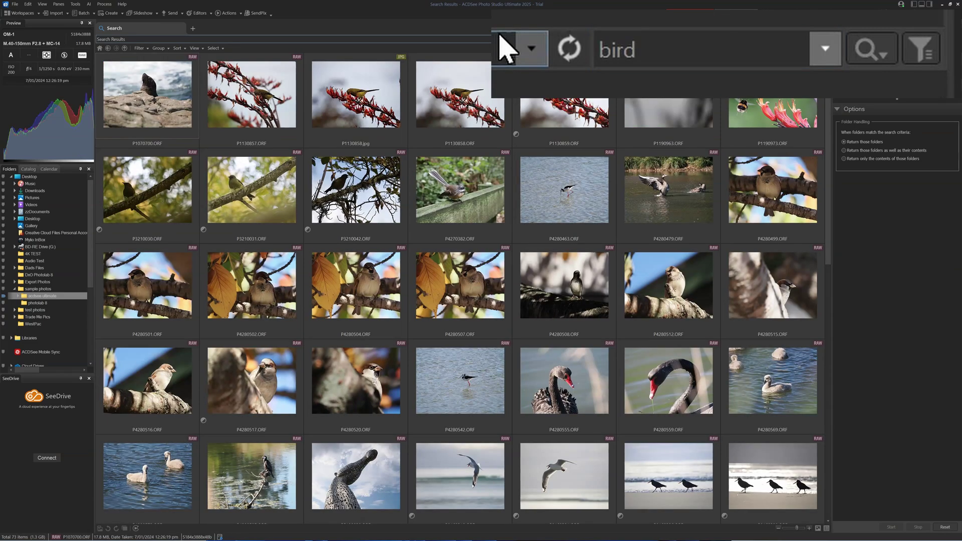
Replace the search term with 'lighthouse' and run the search.
click(652, 52)
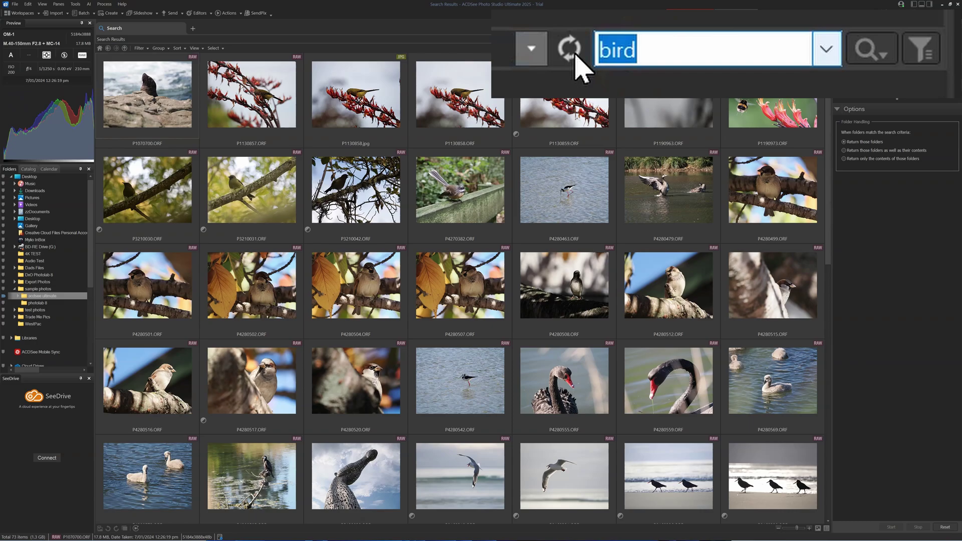
key(BackSpace)
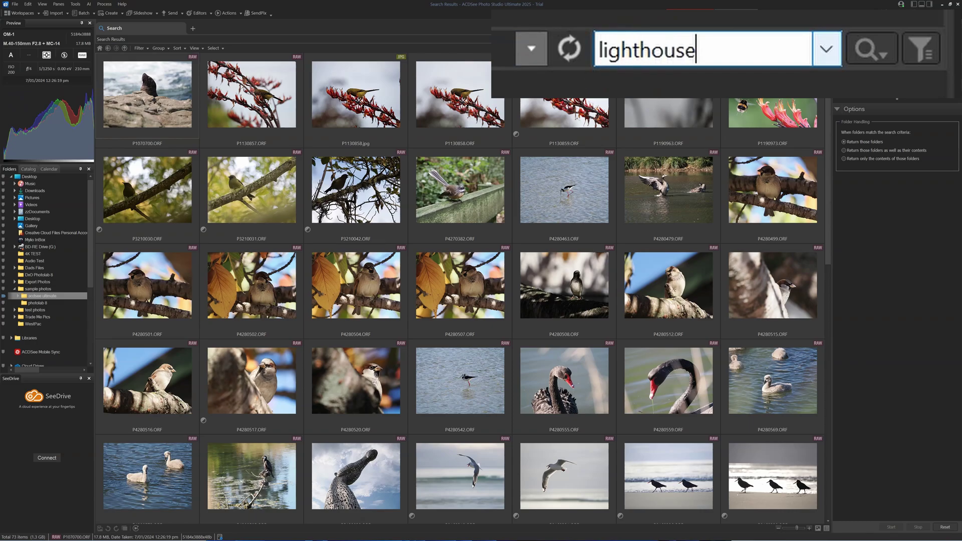
text(lighthouse)
key(Return)
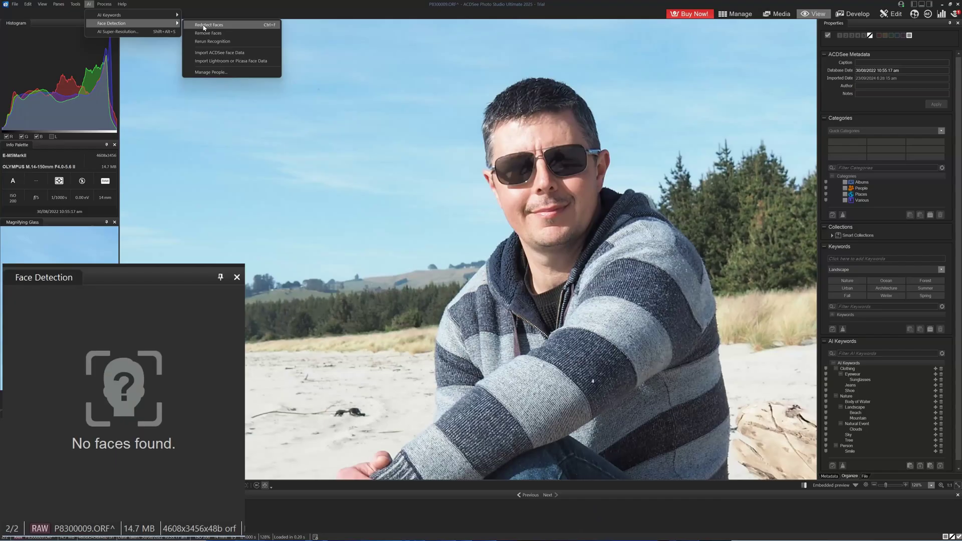
Run AI Face Detection on the beach portrait and enter the person's name for the face.
click(216, 27)
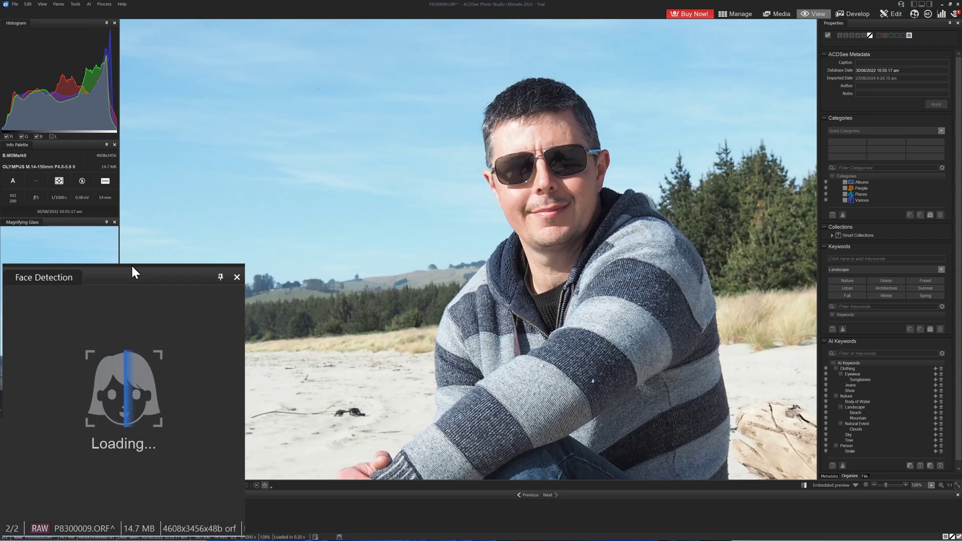
click(51, 379)
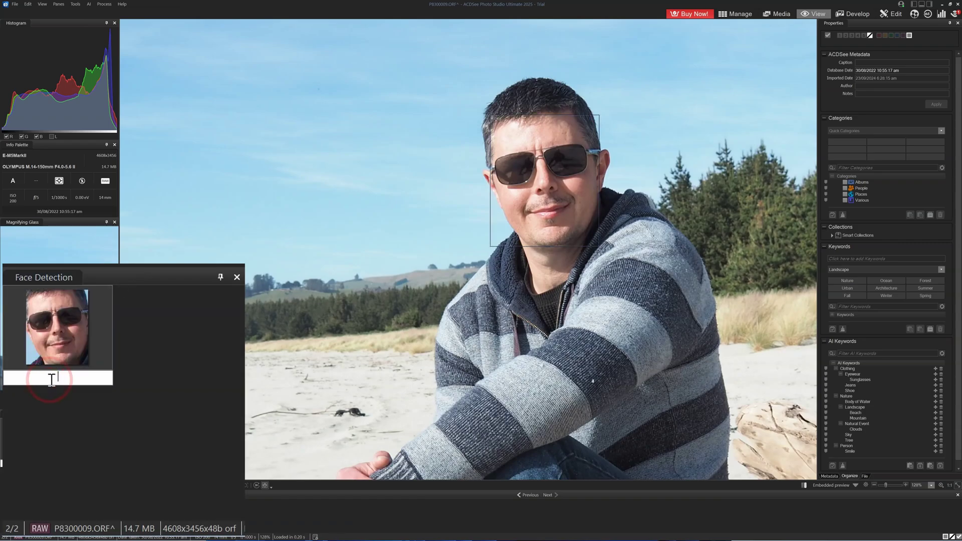
key(Caps_Lock)
text(Richard)
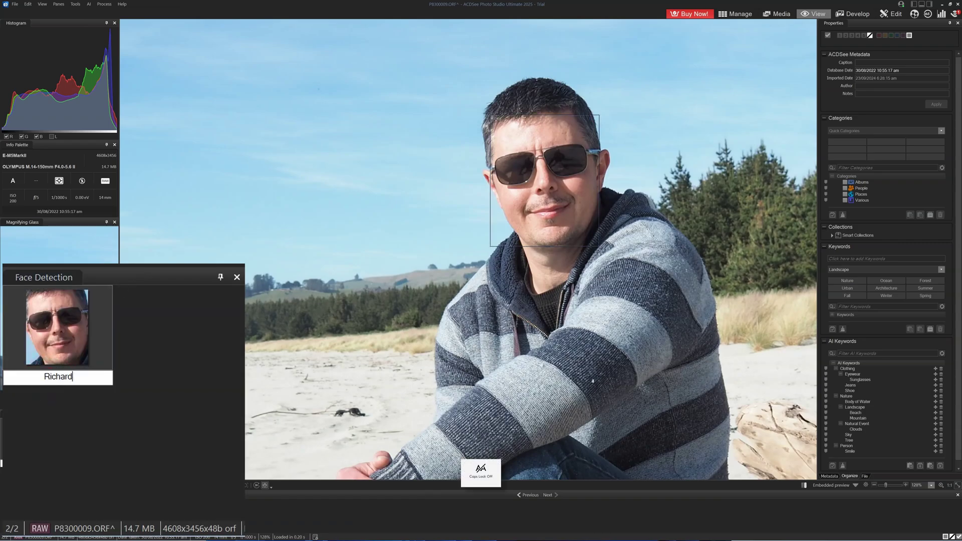
key(Return)
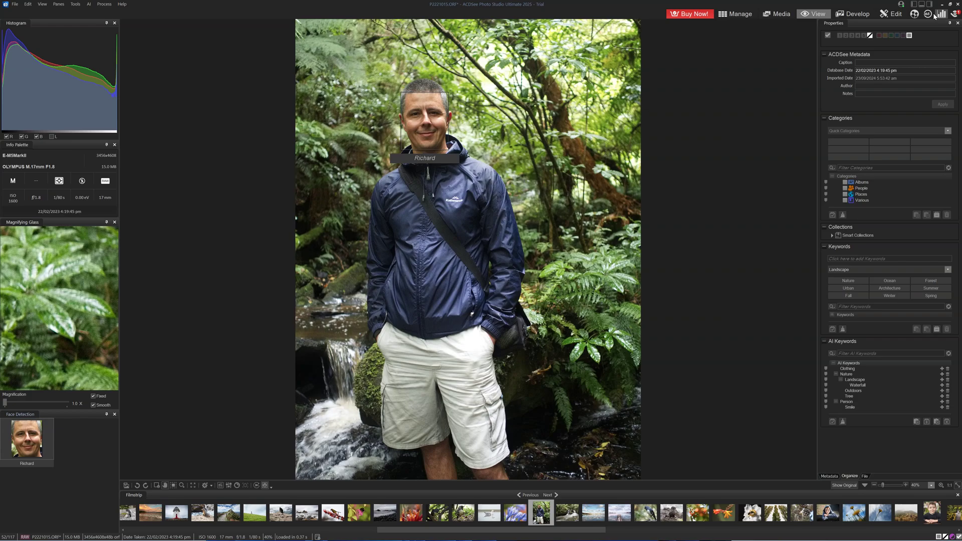
In People mode, view the named person's two tagged faces, then return to Manage.
click(915, 14)
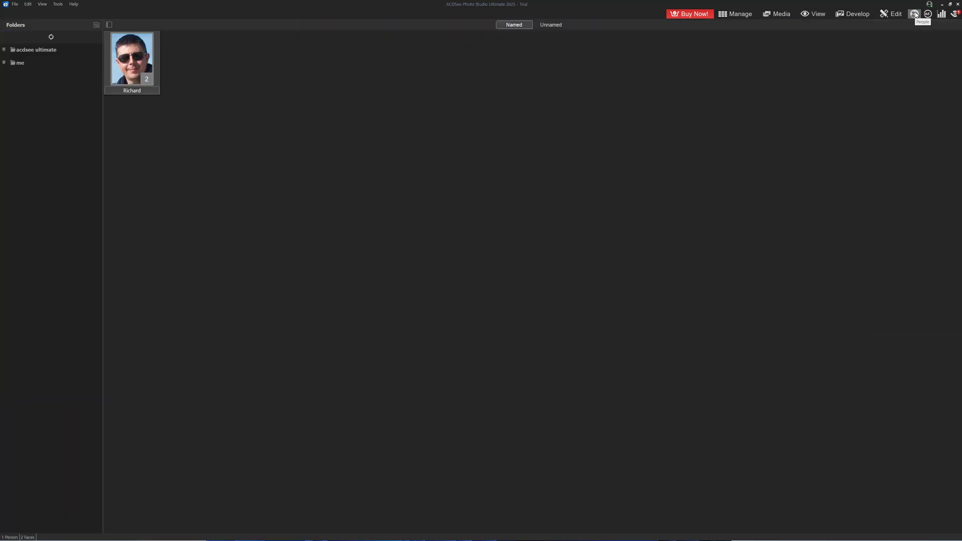
double_click(134, 59)
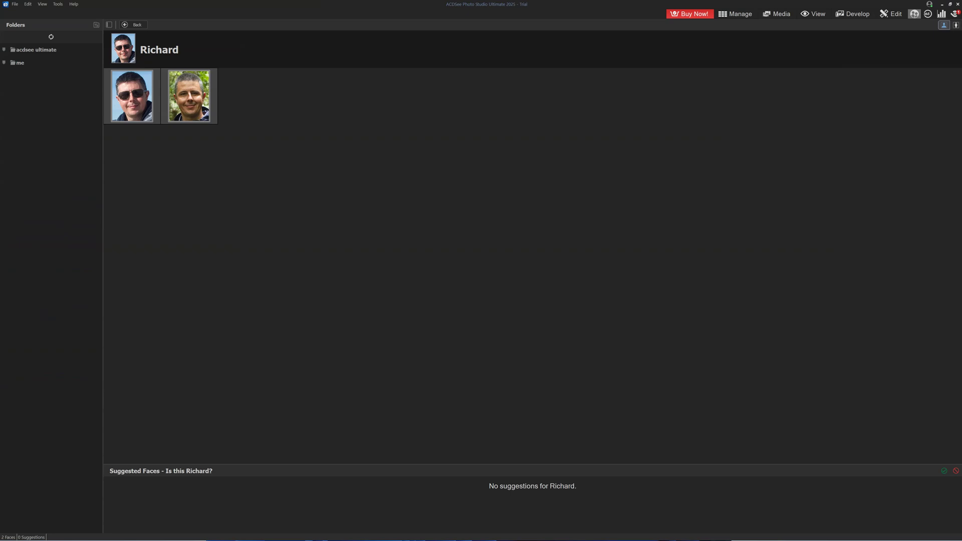
click(725, 14)
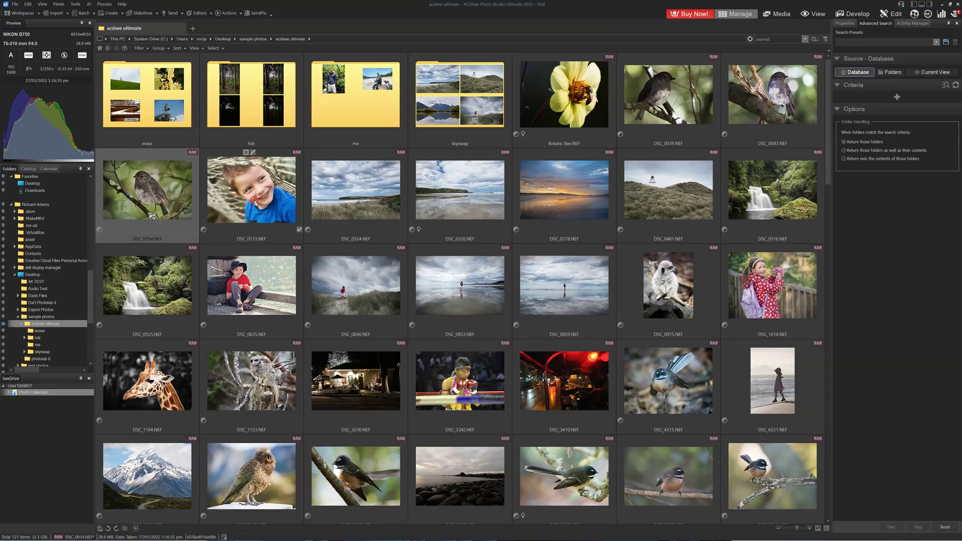
Select photos DSC_0054 through DSC_0481 and upload them to the SeeDrive 'ACDSee Ultimate 2025 Review' folder.
shift+click(476, 197)
shift+click(659, 201)
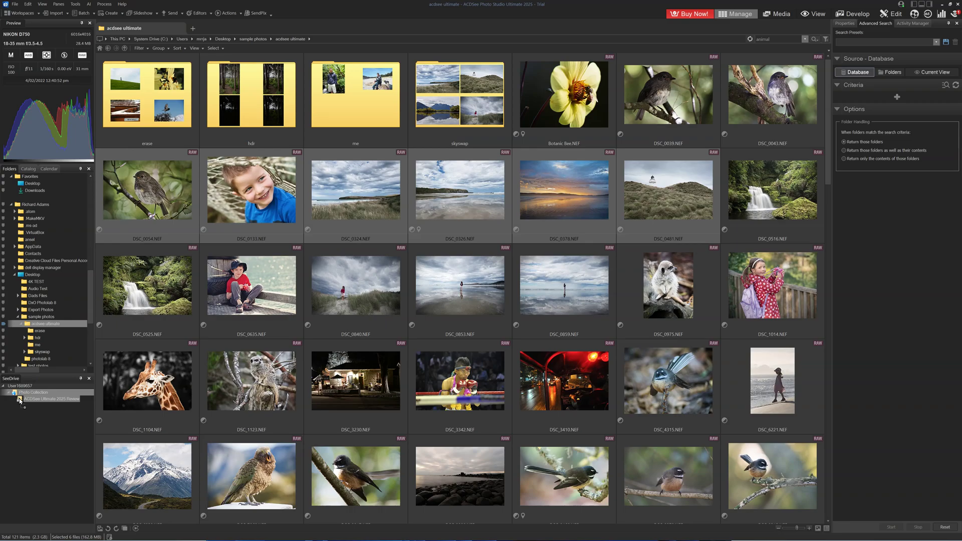
drag(46, 400, 45, 401)
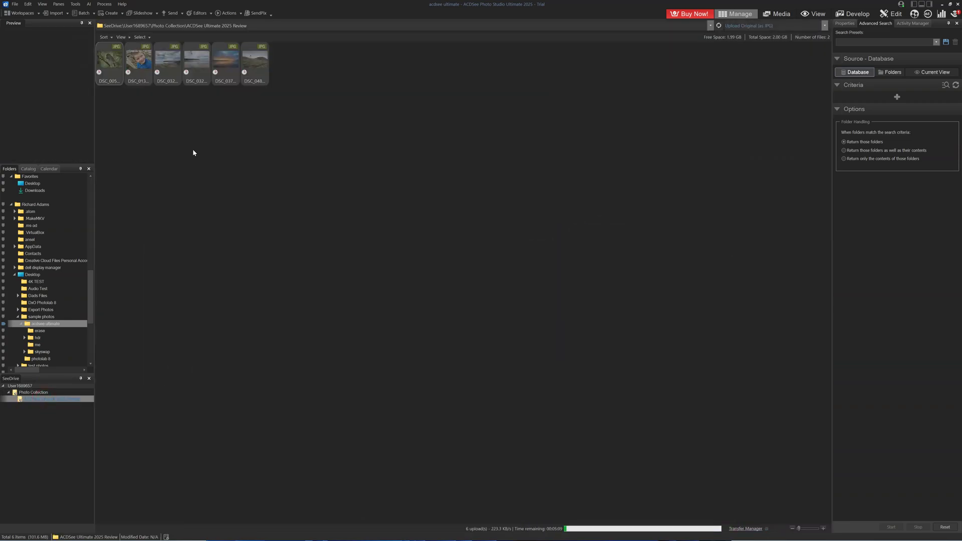
right_click(34, 401)
click(261, 412)
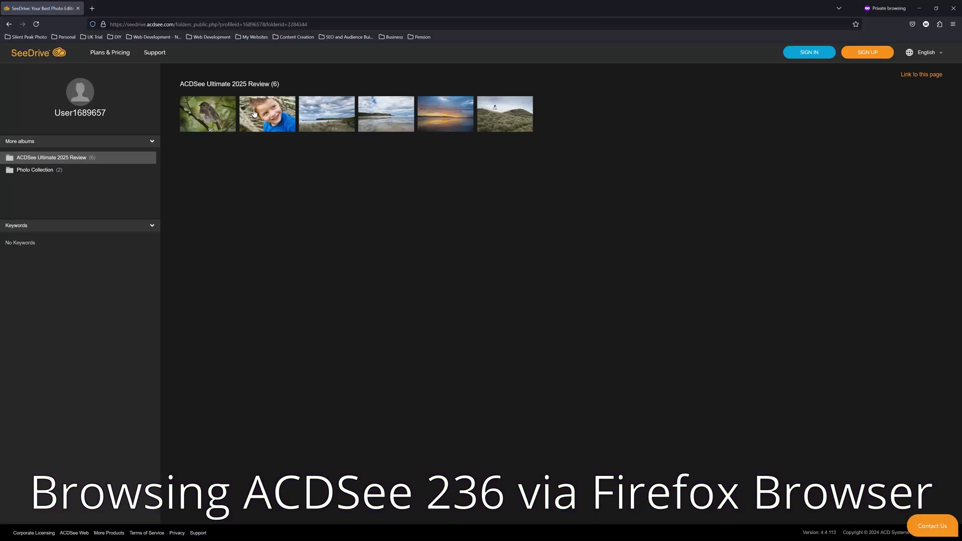
Show DSC_0133.NEF's details, then step through the SeeDrive collection to photo 6/6.
click(266, 116)
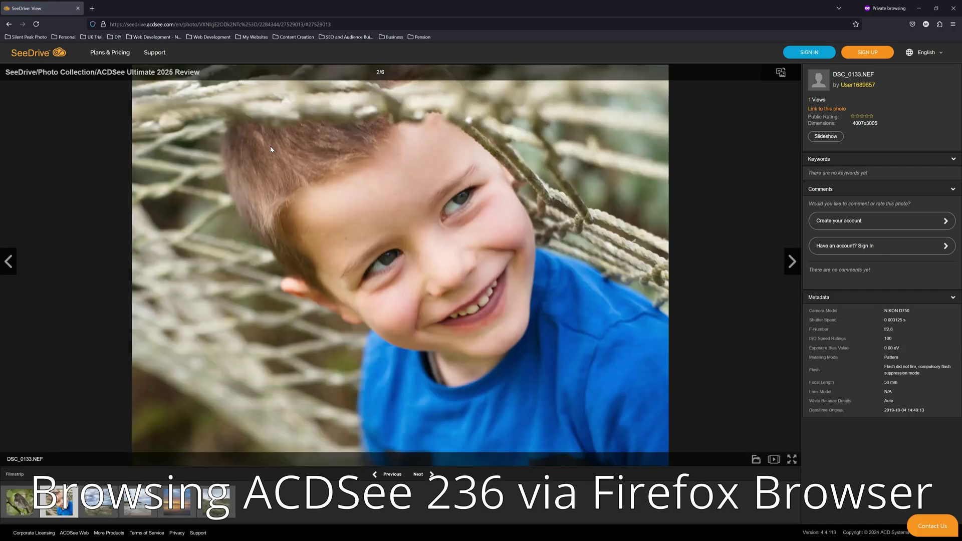
click(430, 474)
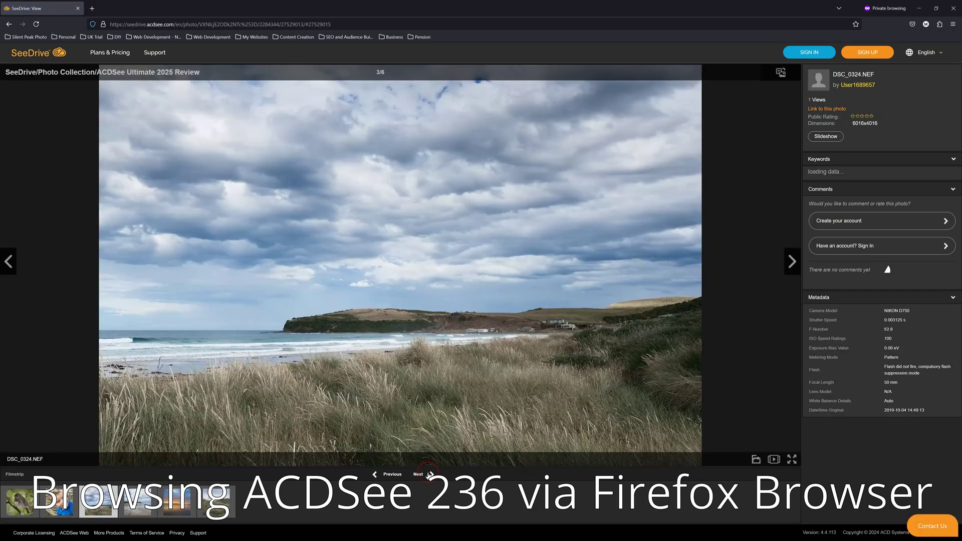
click(430, 474)
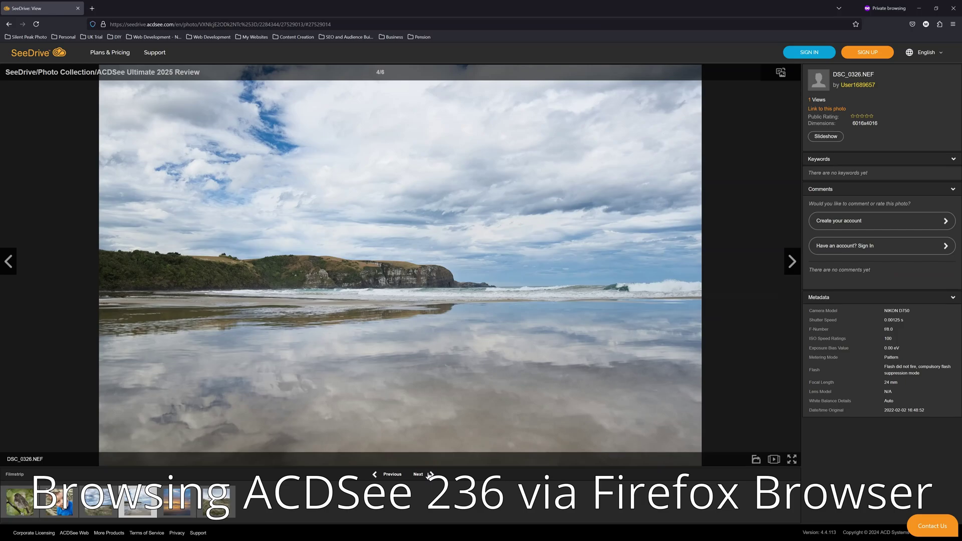
click(430, 474)
click(430, 474)
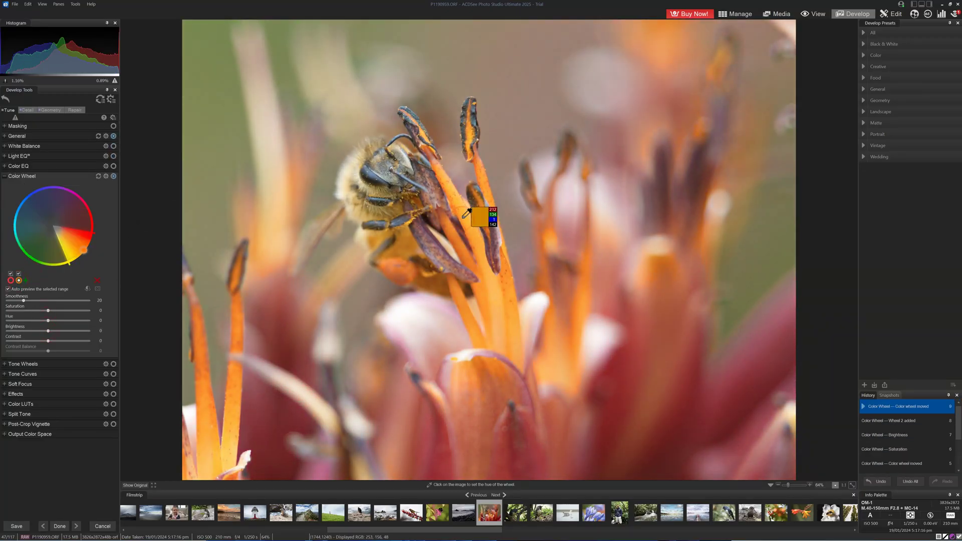
Add a second Color Wheel range for the yellows and set vignette strength to -31.
click(57, 309)
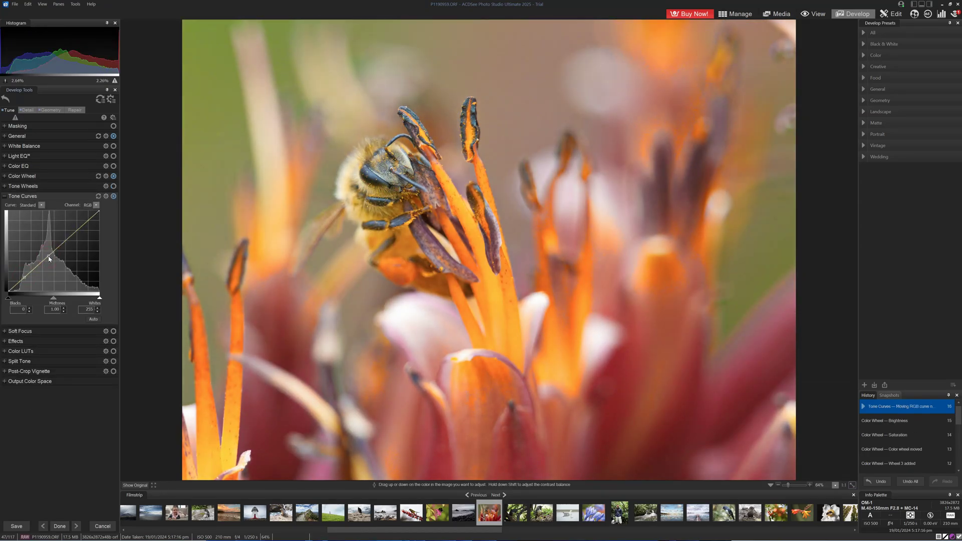
drag(48, 384, 36, 387)
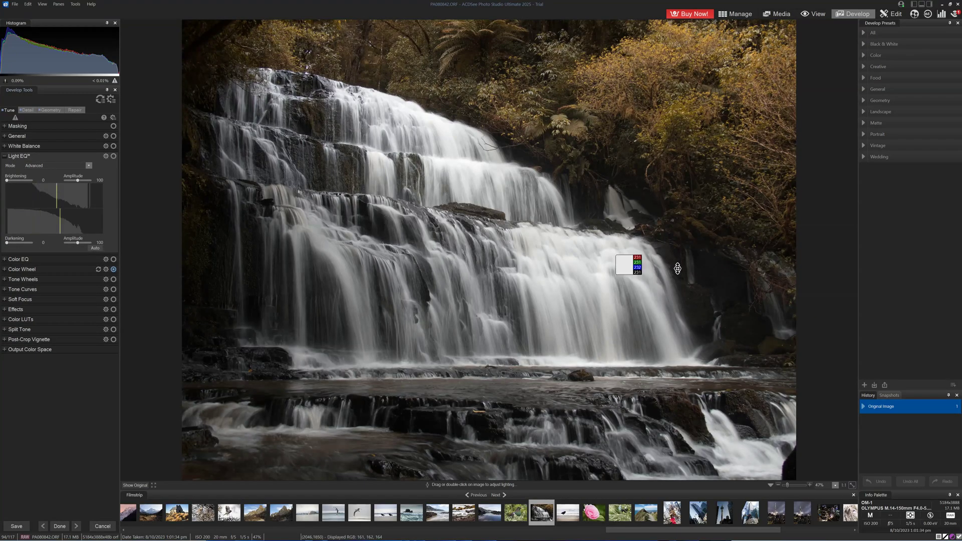
Brighten with a custom Light EQ curve and raise yellow saturation, brightness and hue in Color EQ.
drag(678, 268, 747, 189)
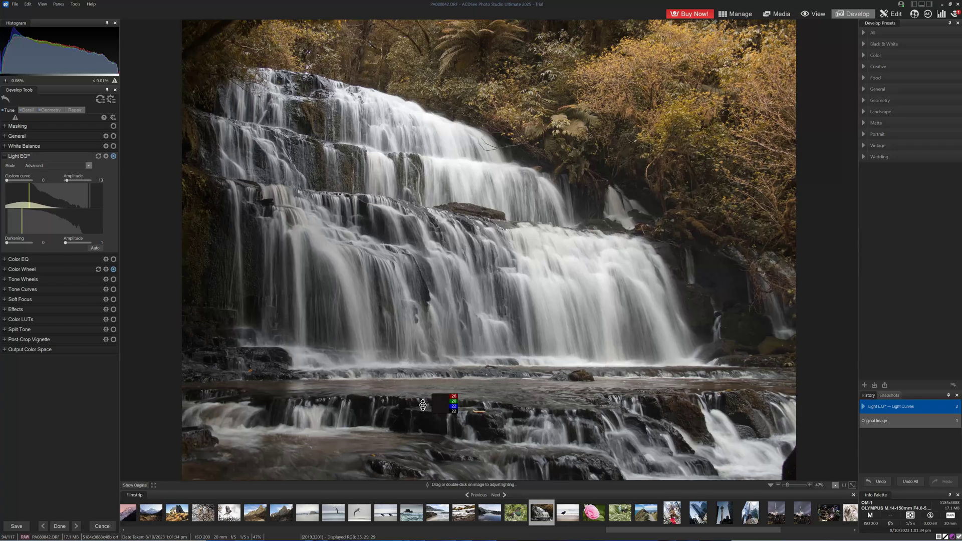
click(21, 260)
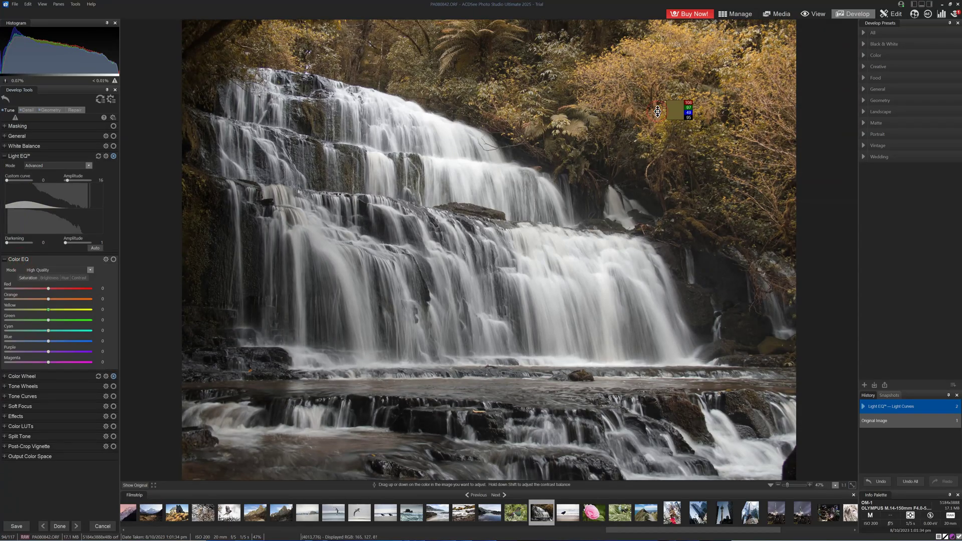
drag(658, 111, 627, 117)
click(48, 278)
drag(720, 111, 720, 105)
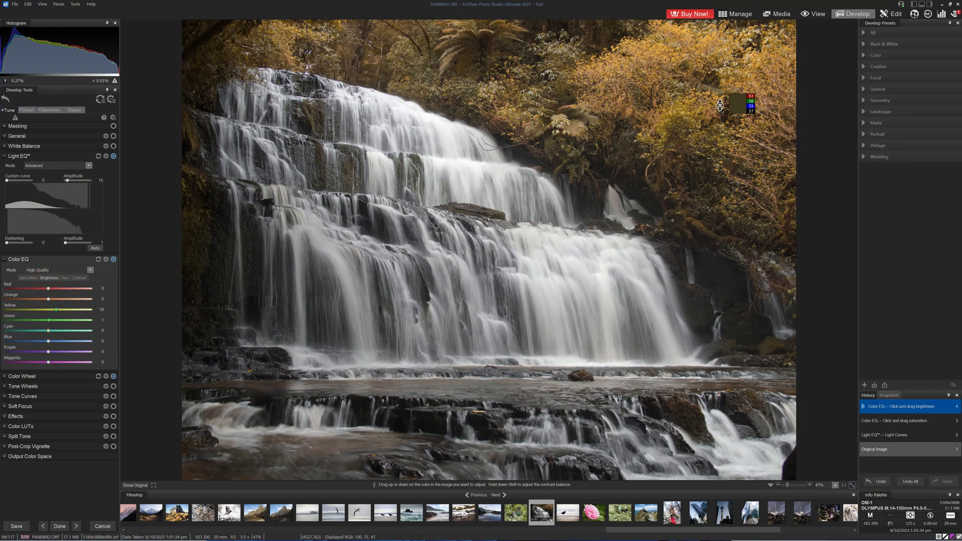
click(65, 277)
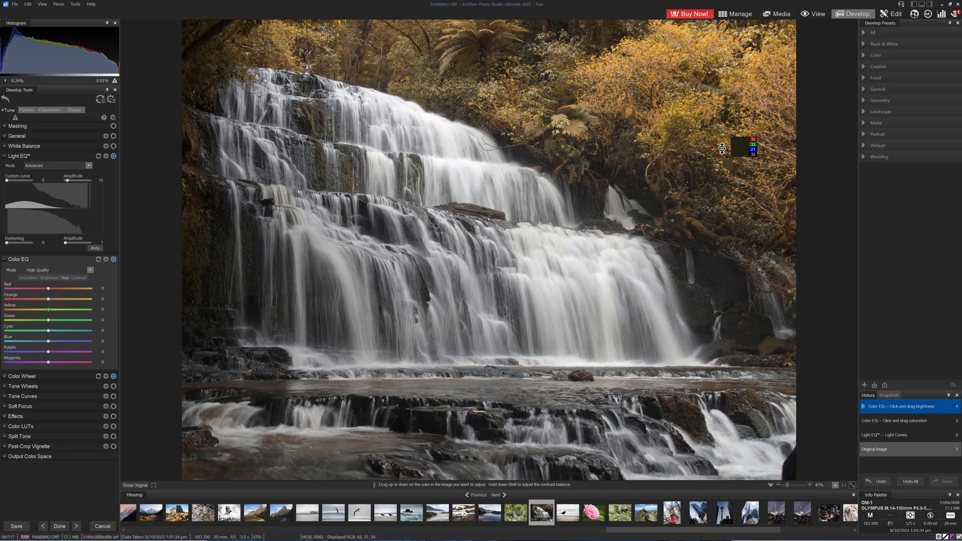
drag(723, 146, 723, 140)
Deepen shadows and lift foliage midtones with Tone Curves, then compare against the original.
click(22, 396)
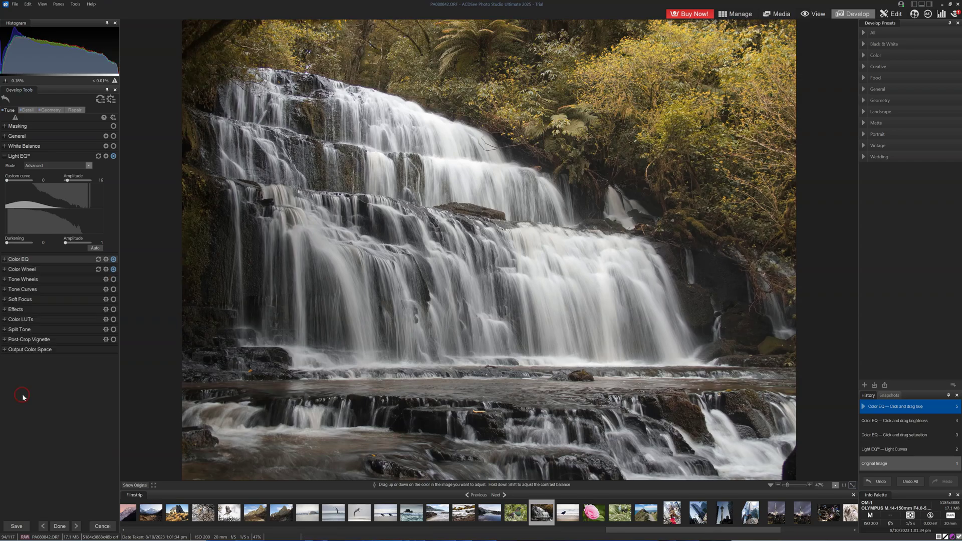
drag(753, 241, 753, 244)
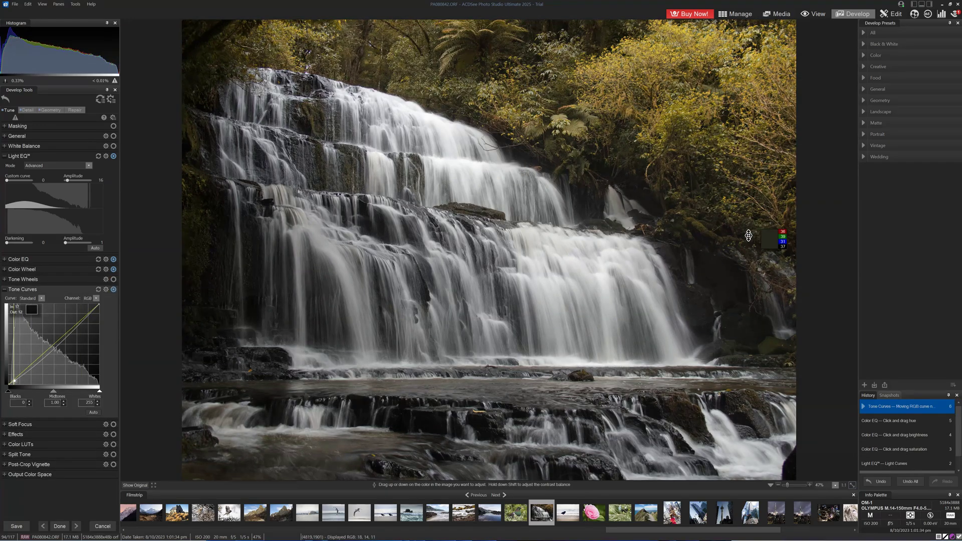
drag(490, 99, 491, 95)
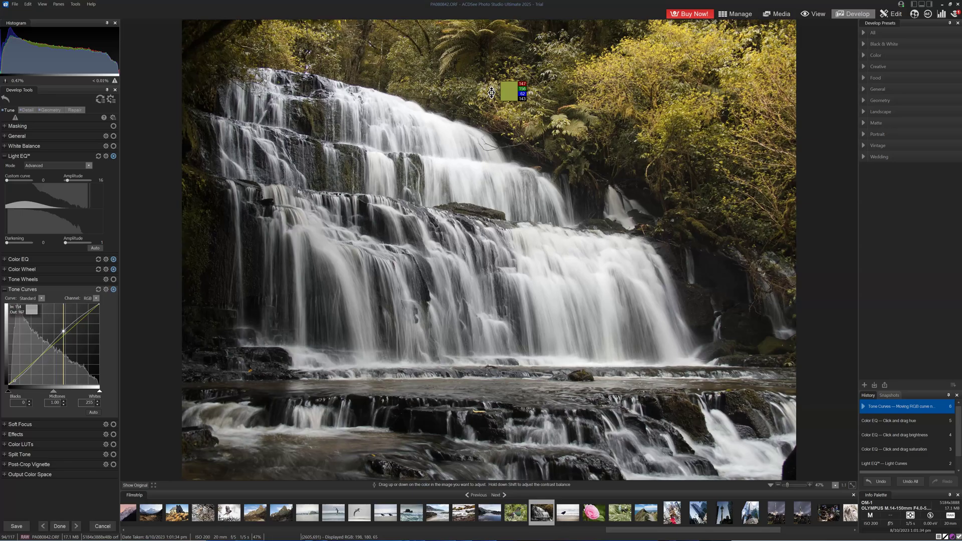
click(138, 486)
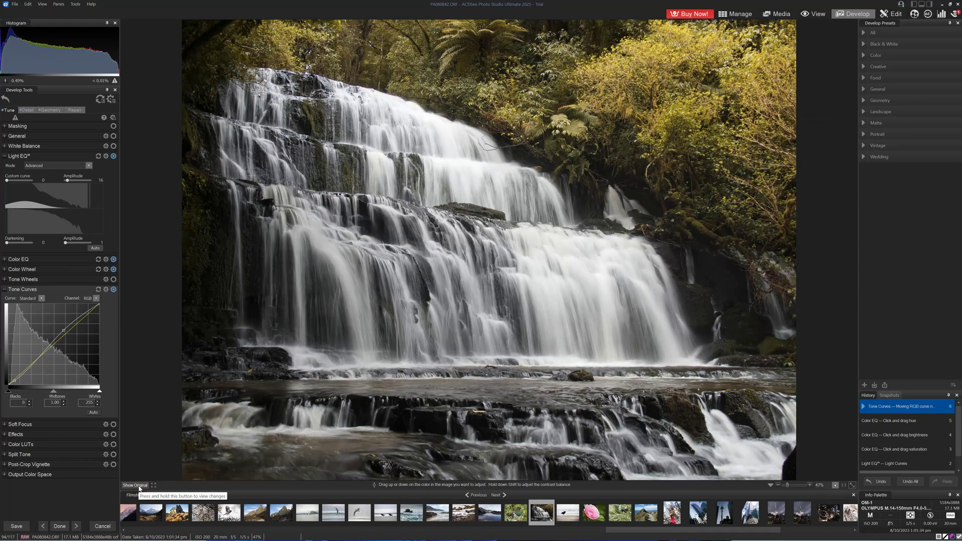
click(140, 487)
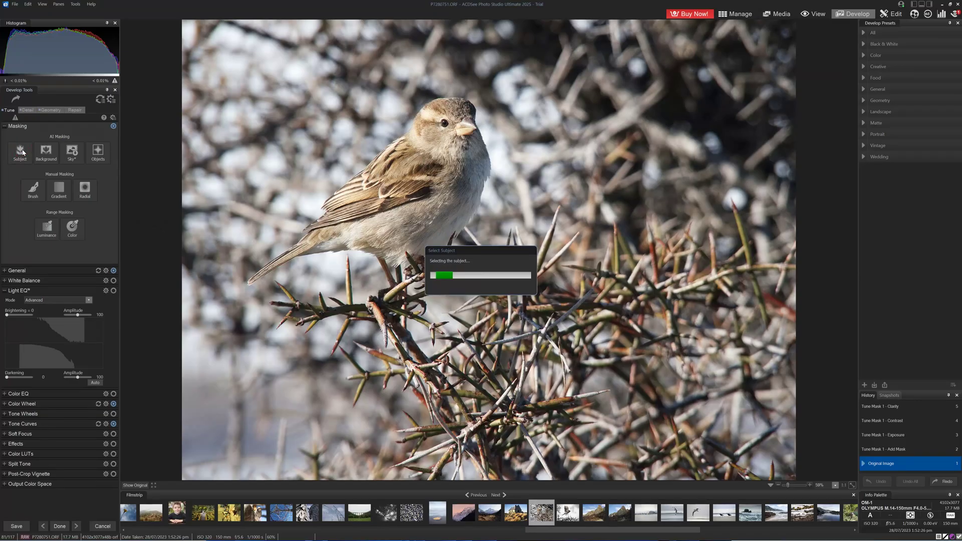
Raise the sparrow mask's Exposure to +0.76 and Contrast to 18, then add Mask 2 at -0.13 exposure.
drag(48, 153, 56, 155)
drag(48, 212, 57, 222)
click(9, 347)
click(28, 363)
drag(43, 153, 48, 154)
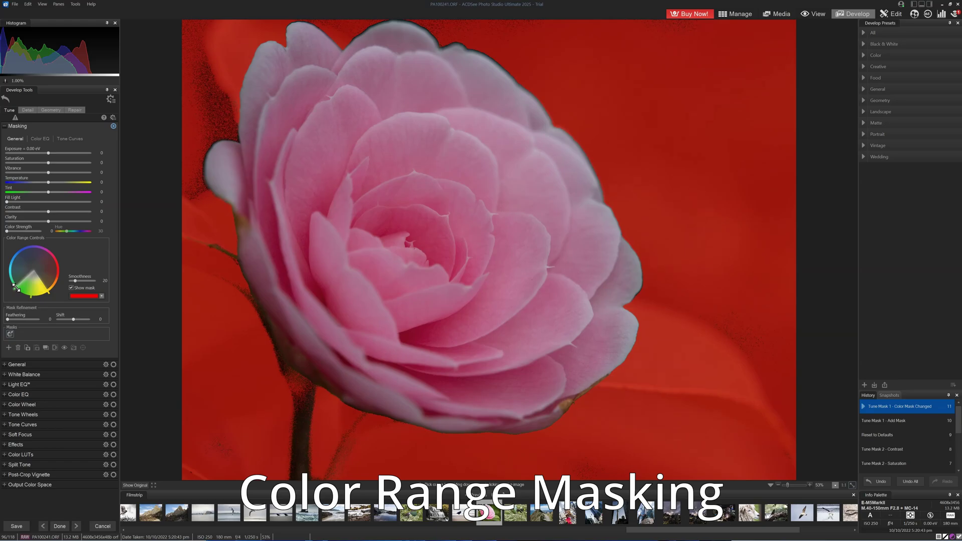
Set the background mask's Saturation to -65 and tweak its Exposure, then brighten the city photo to +1.46 eV.
click(20, 162)
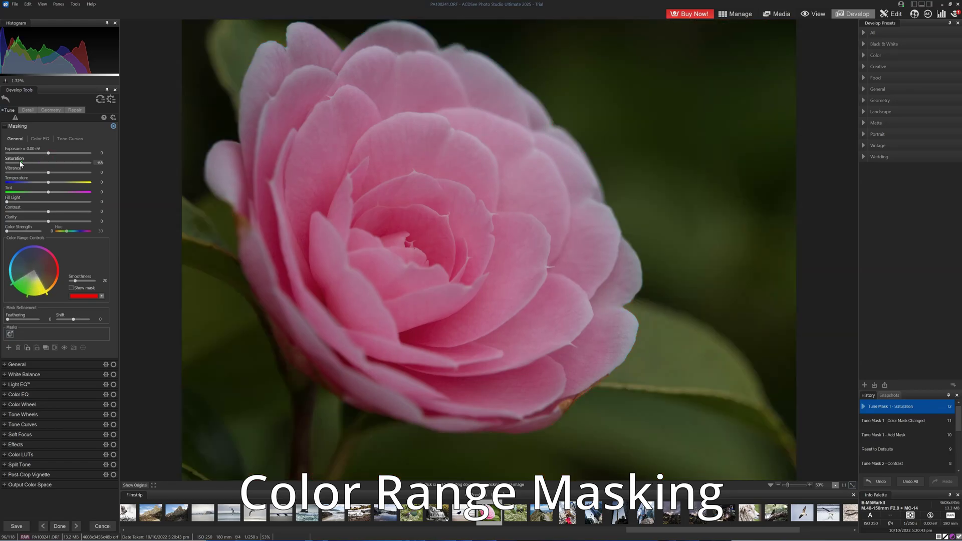
mouse_move(52, 156)
mouse_down()
mouse_move(60, 154)
mouse_move(45, 155)
mouse_up()
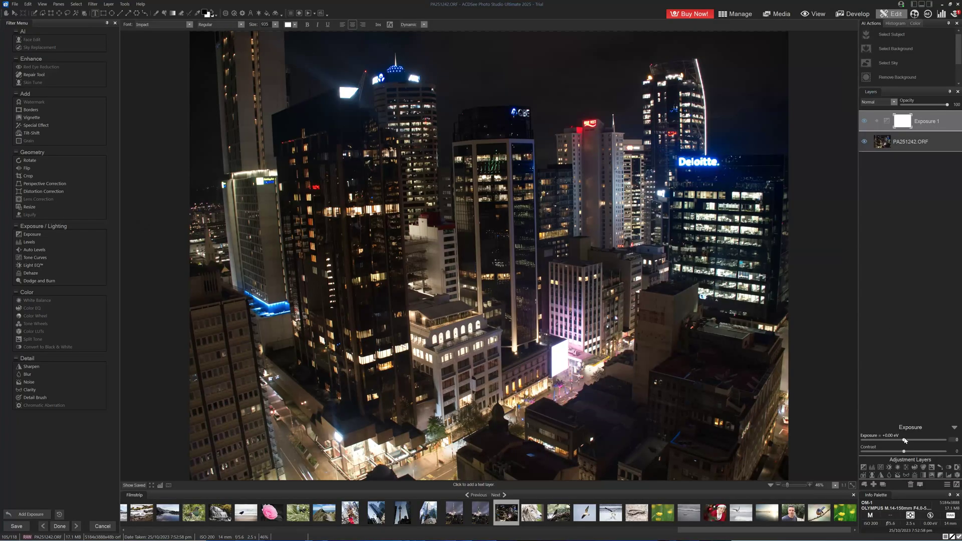
drag(907, 440, 933, 439)
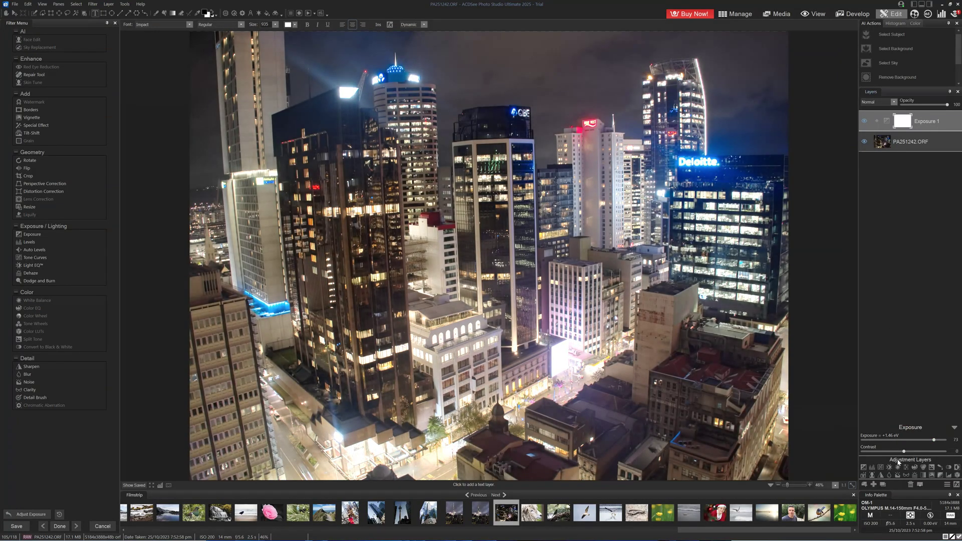
Darken the city photo with a Curves layer and add text 'VISIT AUCKLAND NZ' on three lines.
click(898, 466)
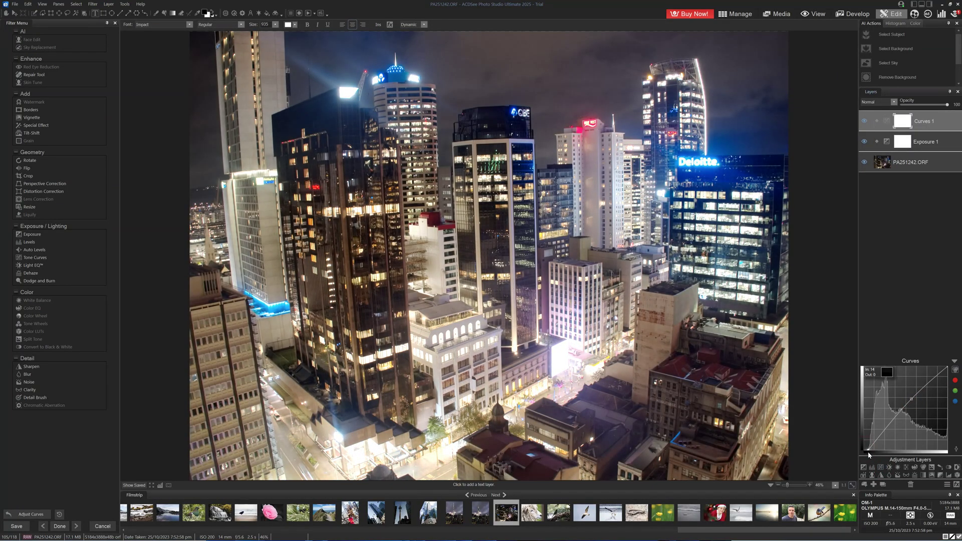
drag(886, 430, 886, 433)
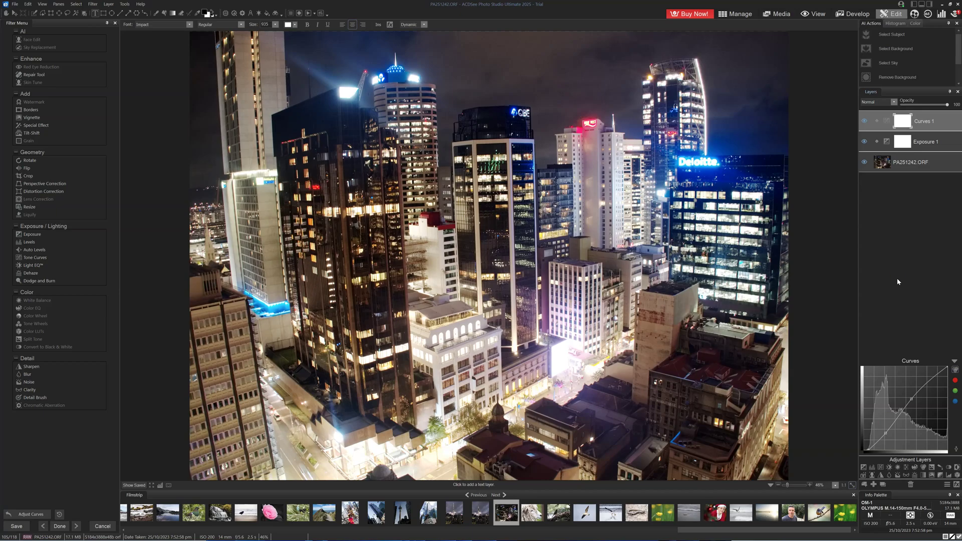
click(249, 103)
text(VISIT)
key(Return)
text(AUCKLAND)
key(Return)
text(NZ)
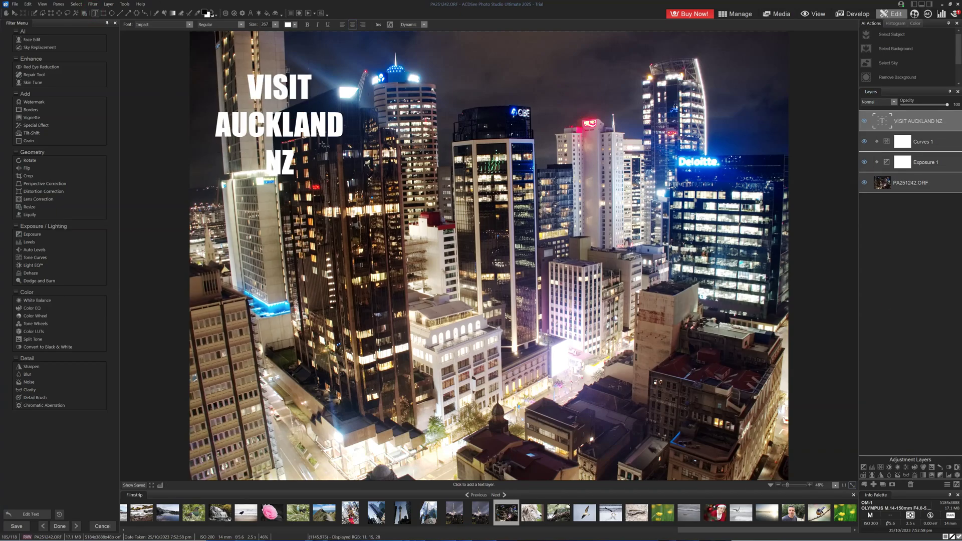
Move and enlarge the text block, then run AI Remove Background and move Layer 3 down.
click(14, 13)
drag(279, 125, 516, 132)
drag(580, 182, 622, 436)
drag(411, 250, 491, 237)
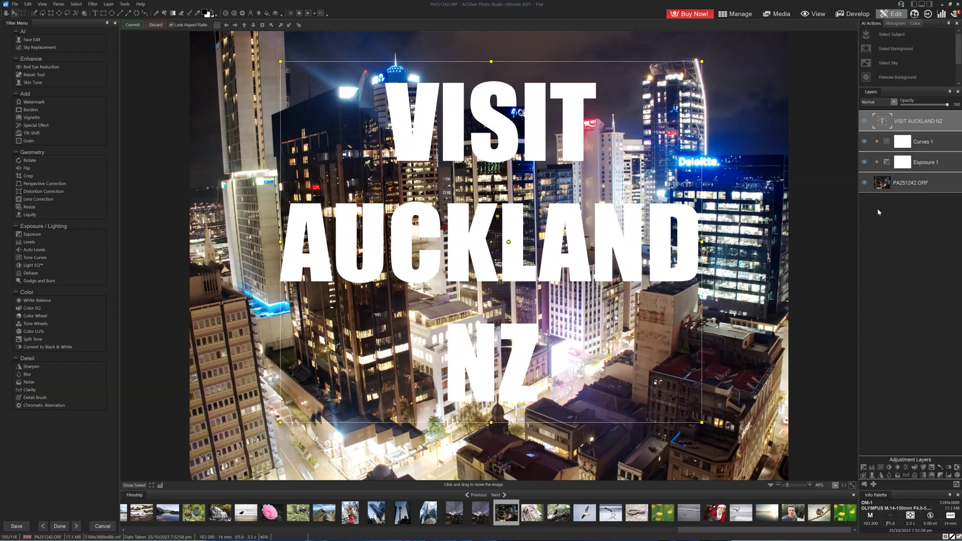
click(897, 77)
drag(902, 203, 927, 246)
Fill Layer 3 with black and try the photo layer's blend modes before returning to Normal.
click(164, 13)
click(799, 268)
click(918, 203)
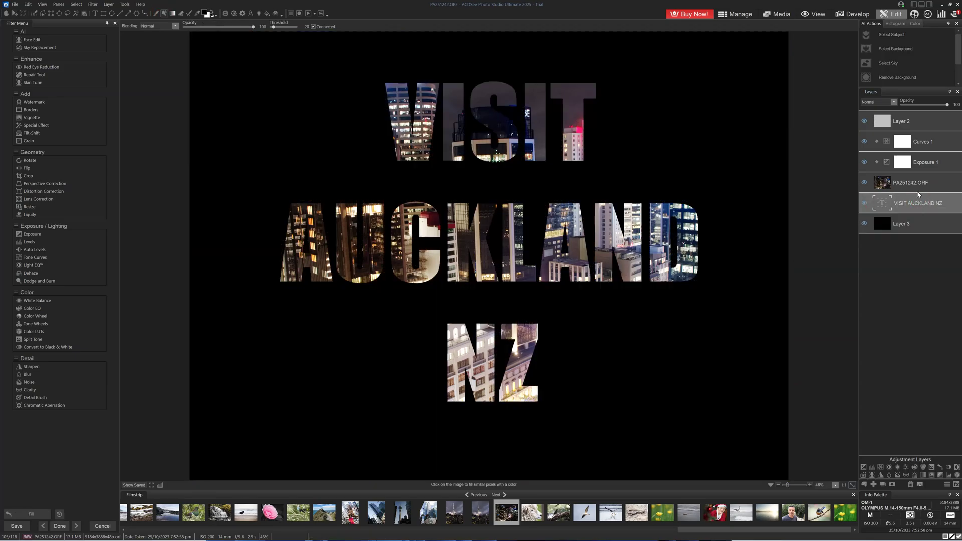
click(914, 182)
click(882, 102)
click(884, 111)
key(Down)
key(Down)
key(Down)
key(Down)
key(Down)
key(Down)
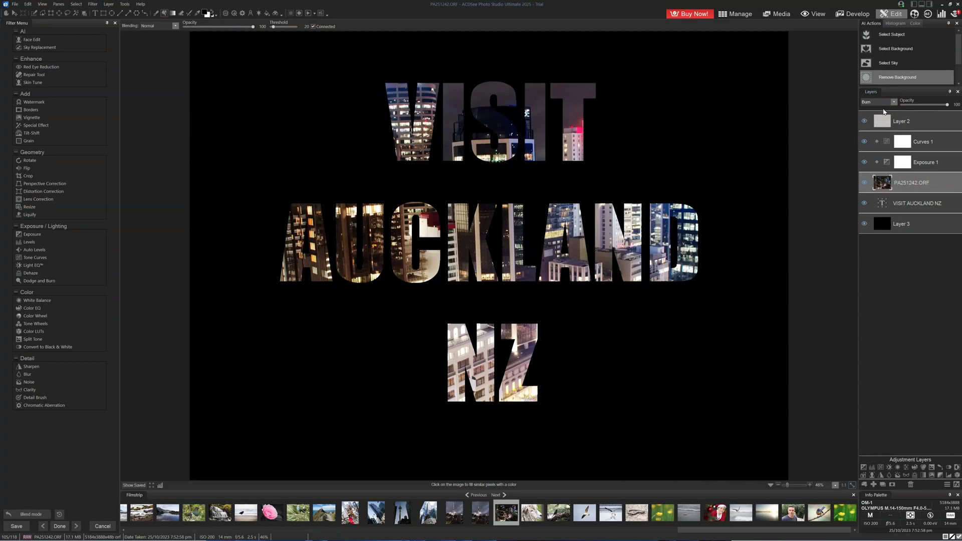
key(Down)
key(Down)
key(Down)
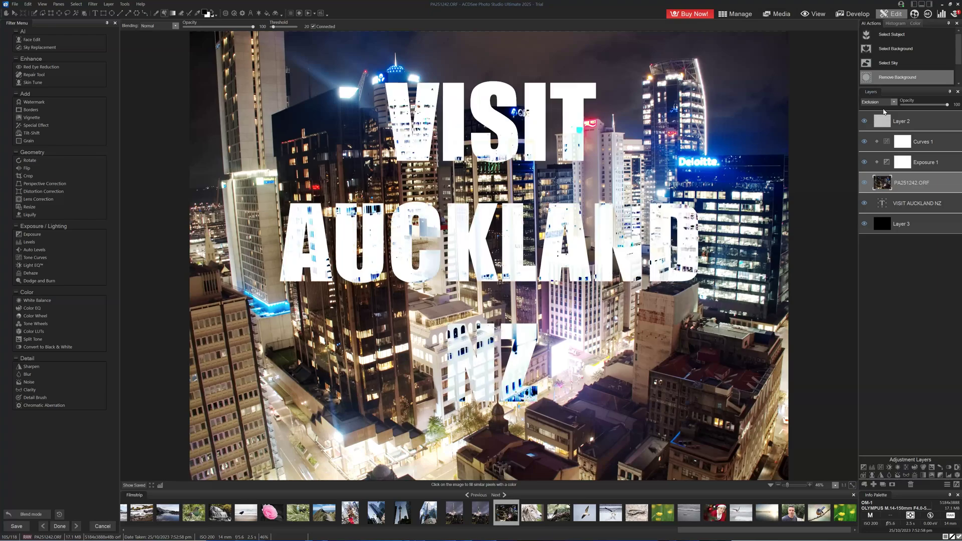
key(Down)
key(Down)
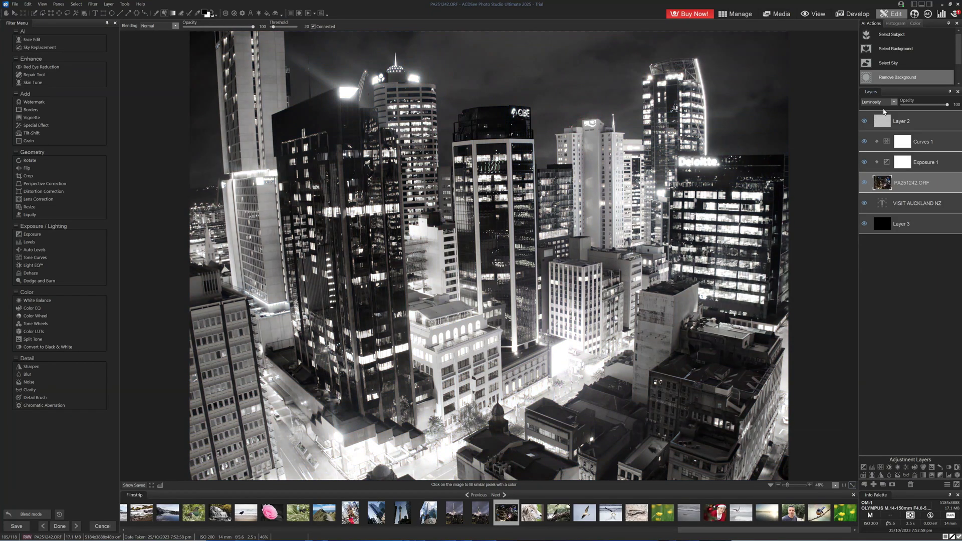
key(Page_Up)
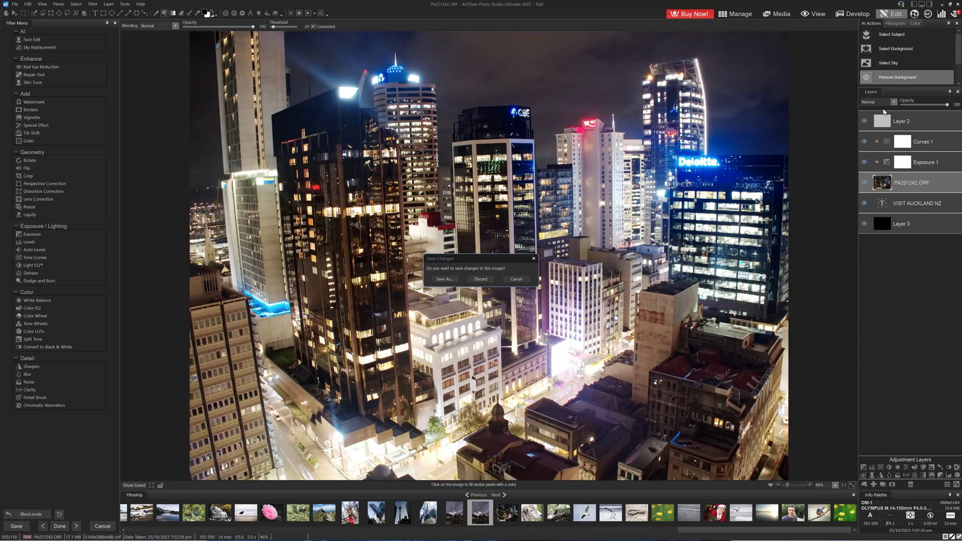
click(519, 279)
Move the text layer above the curves layer and lower its opacity to make it semi-transparent.
drag(917, 203, 917, 150)
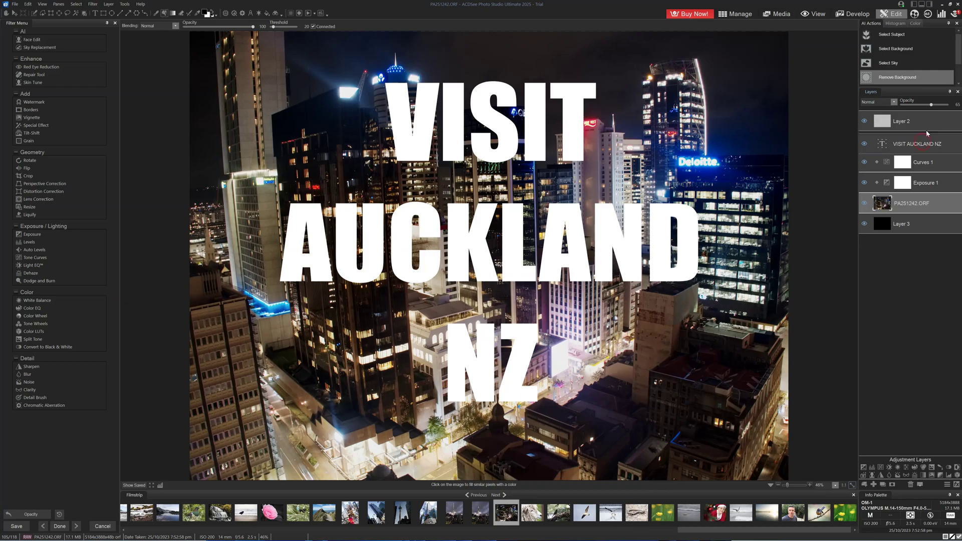
click(927, 141)
mouse_move(947, 105)
mouse_down()
mouse_move(939, 106)
mouse_move(958, 104)
mouse_up()
click(919, 199)
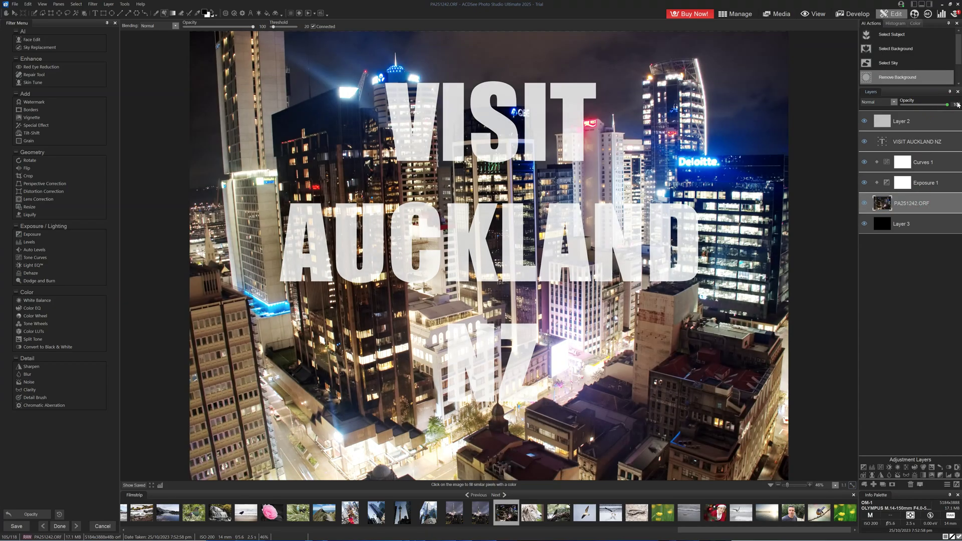
Give the VISIT AUCKLAND NZ text layer a black Outline layer effect.
double_click(882, 142)
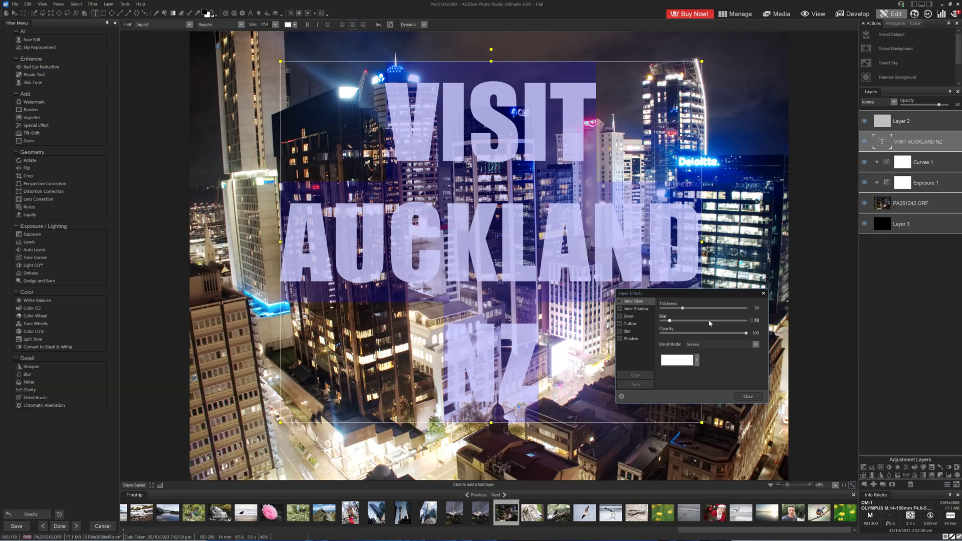
click(674, 359)
click(739, 282)
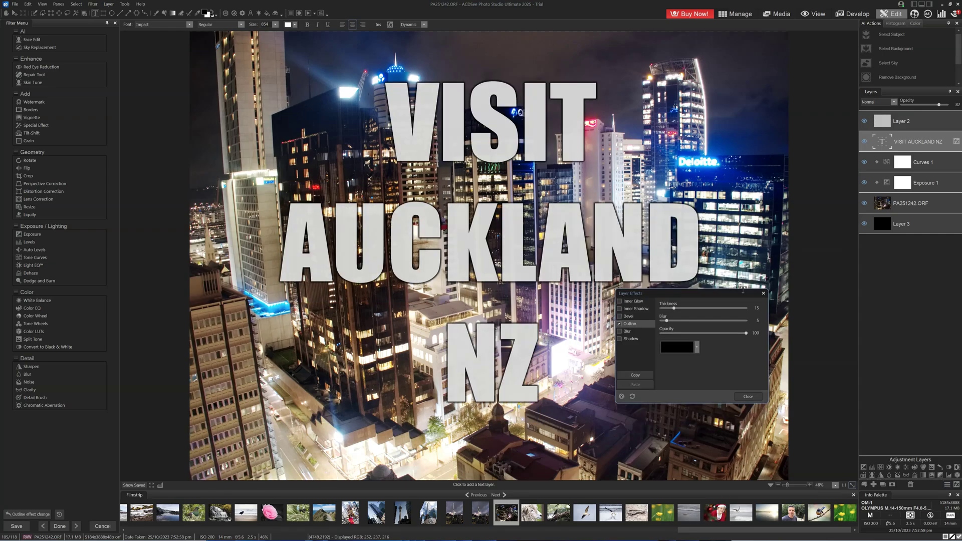
click(747, 397)
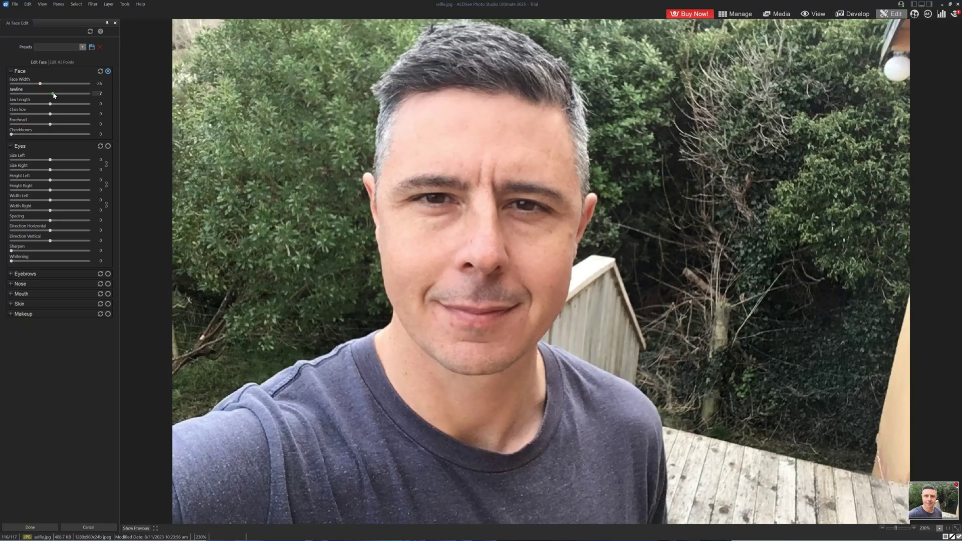
Drag the Jawline slider right to strengthen the selfie's jawline.
drag(54, 95, 85, 135)
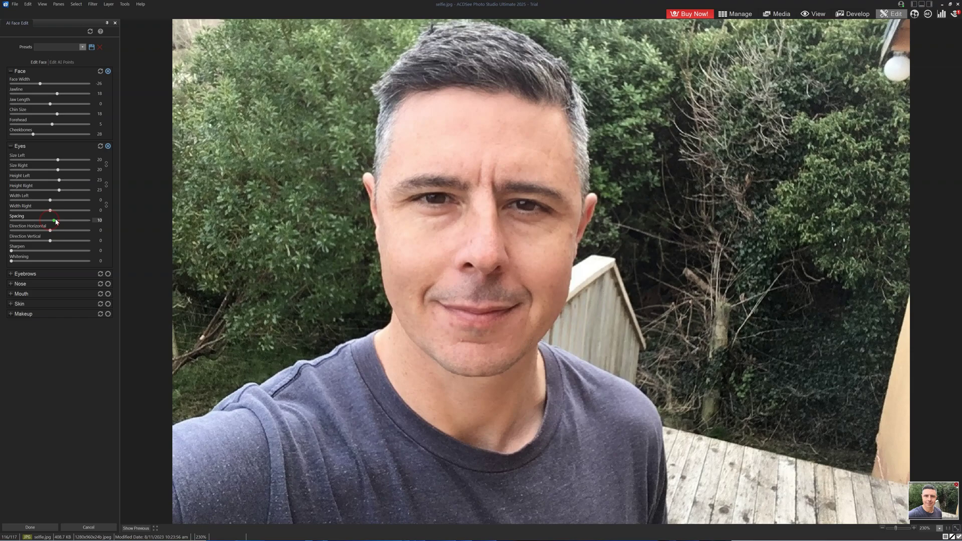
Turn the eyes' gaze fully to one side, review eyebrow and nose sliders, and increase the smile.
drag(50, 231, 10, 228)
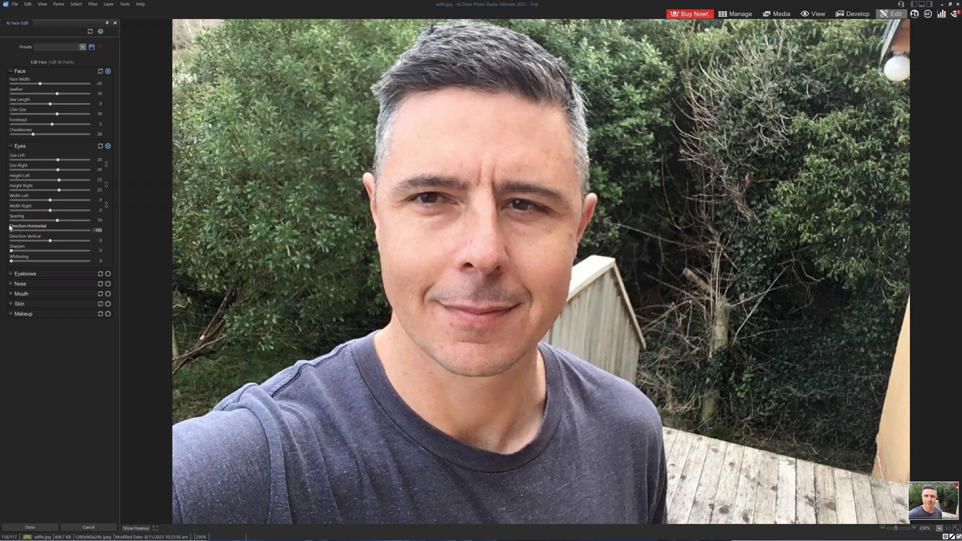
click(11, 274)
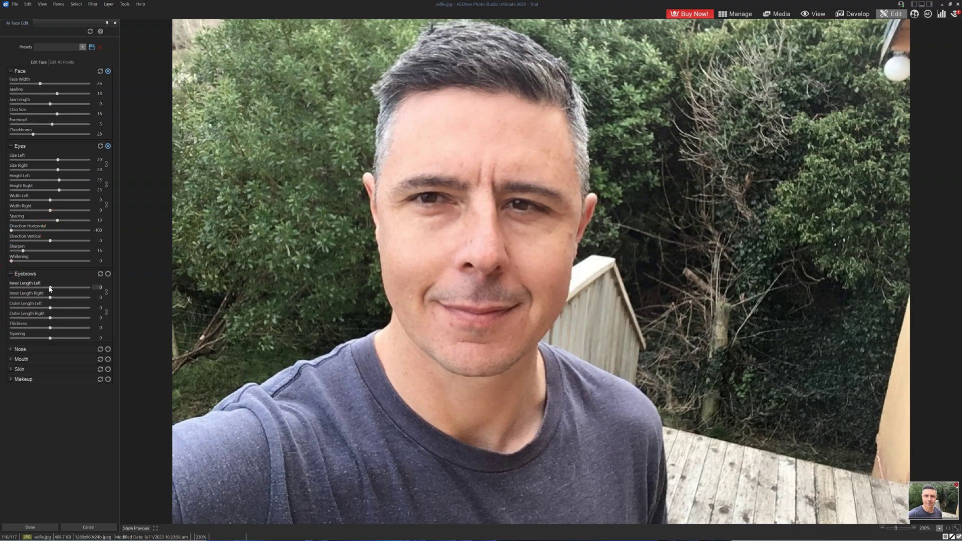
click(11, 349)
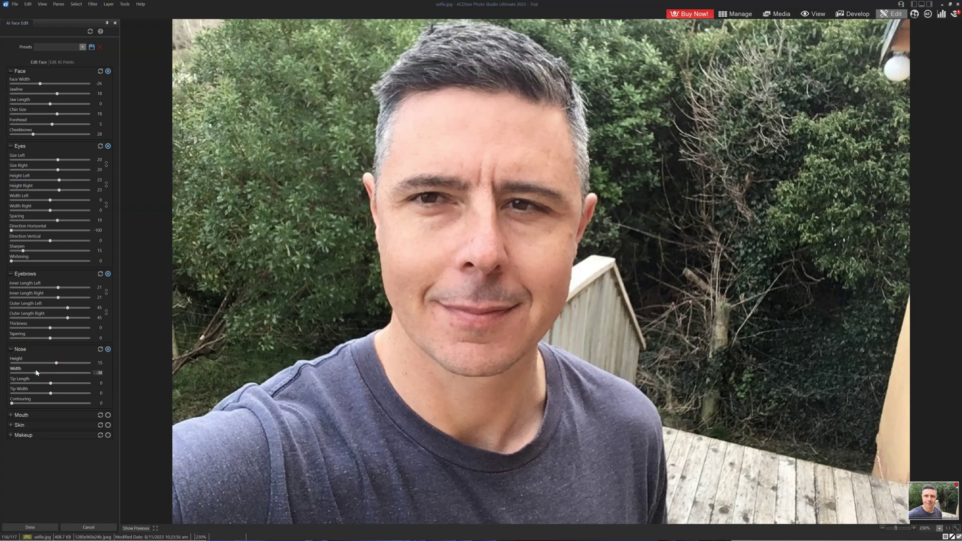
click(11, 416)
drag(12, 429, 71, 436)
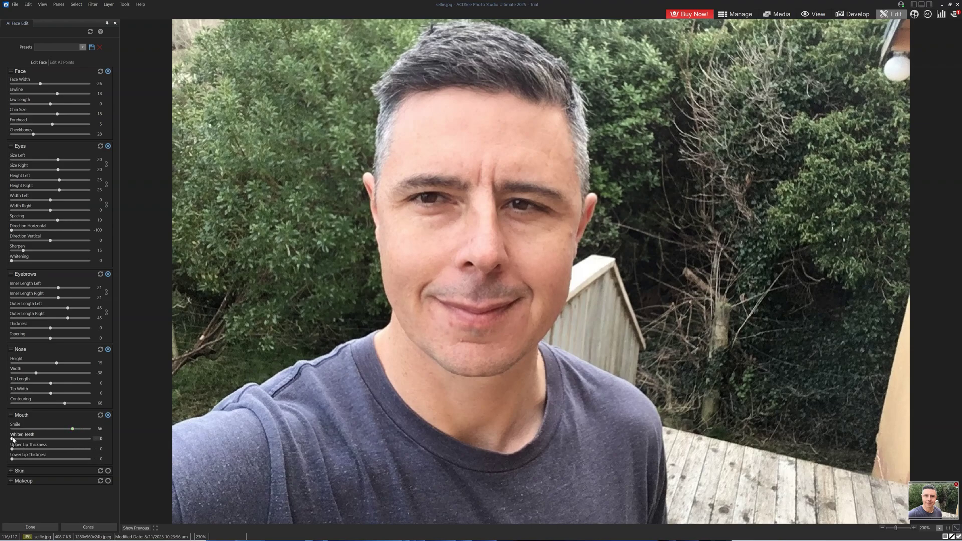
Check the Skin and Makeup adjustments and toggle Show Previous to compare with the original face.
click(19, 416)
click(19, 425)
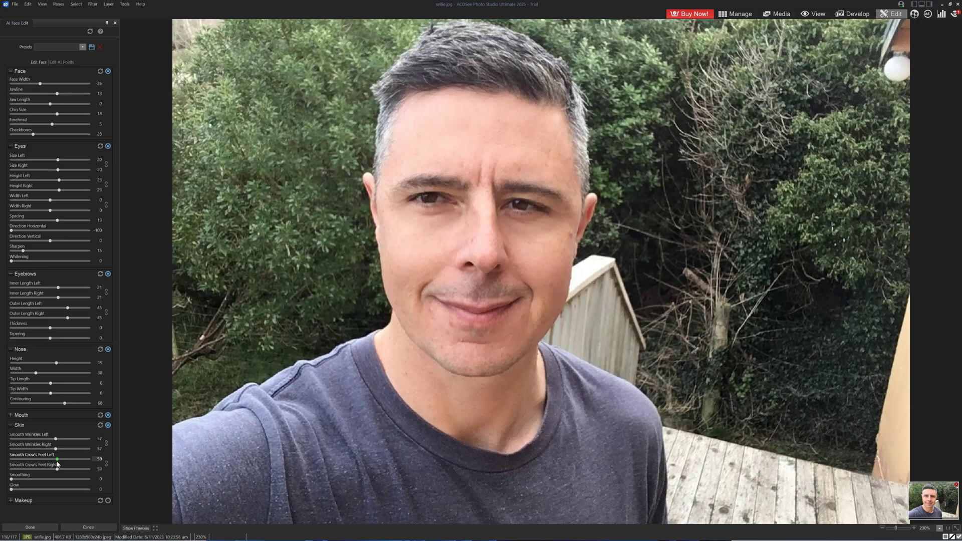
click(22, 500)
click(137, 528)
click(138, 529)
click(139, 530)
click(138, 530)
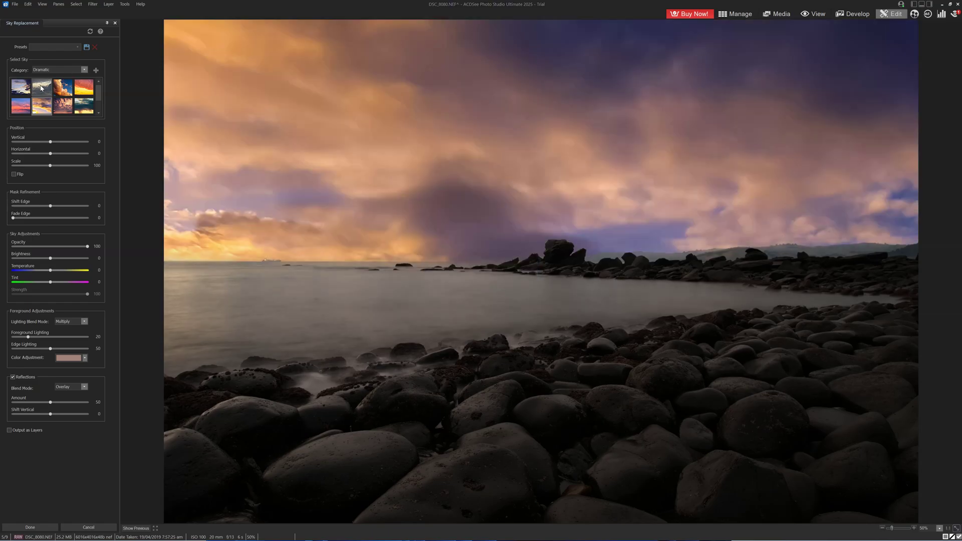
Try Dramatic skies, apply the orange cloud sky, then switch the sky category to Blue Sky.
click(42, 89)
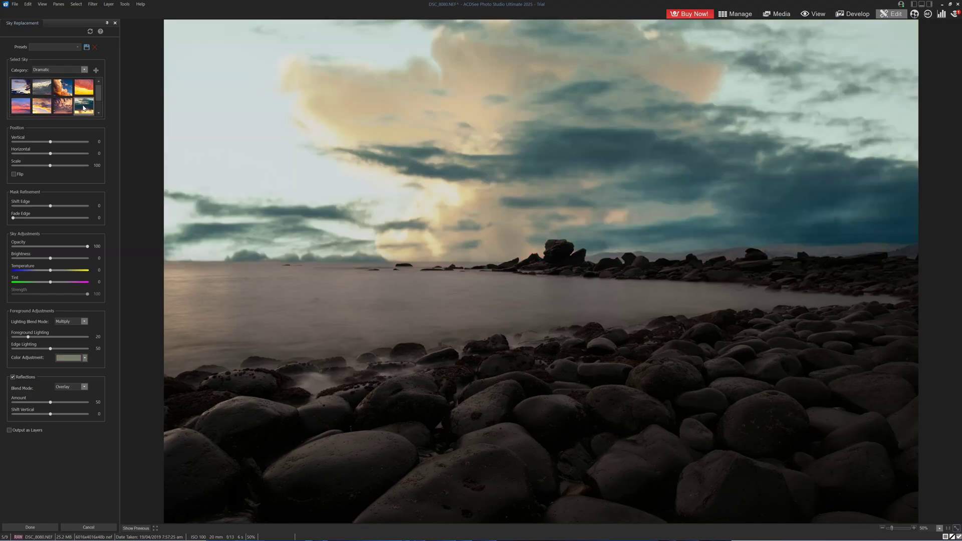
scroll(42, 108, down, 1)
click(43, 109)
click(58, 70)
click(50, 75)
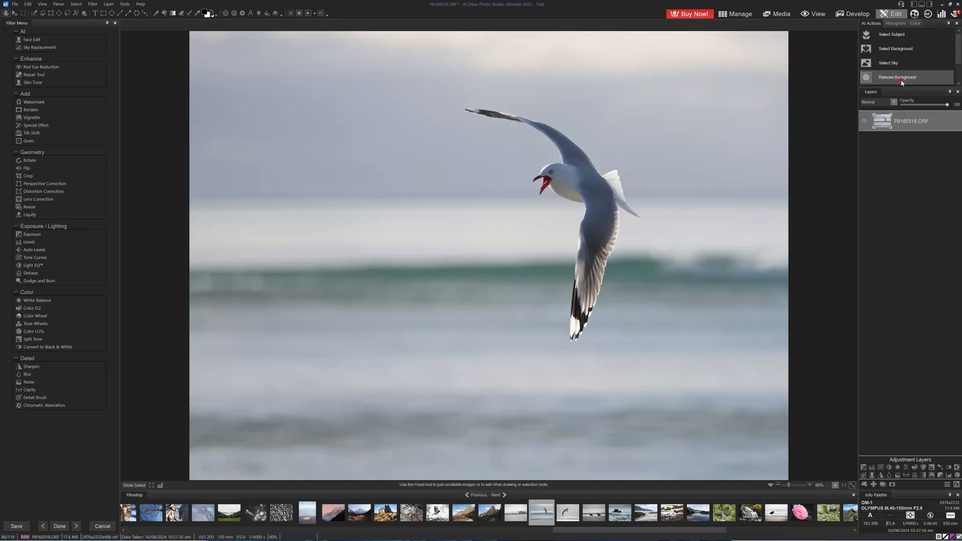
Run AI Remove Background, then pan the Super Resolution preview to the lighthouse.
click(901, 78)
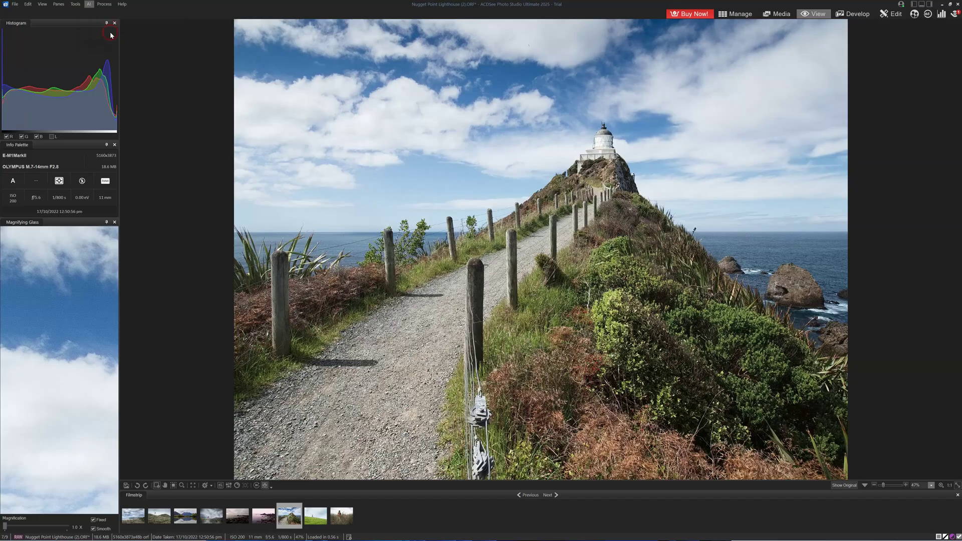
drag(576, 160, 358, 361)
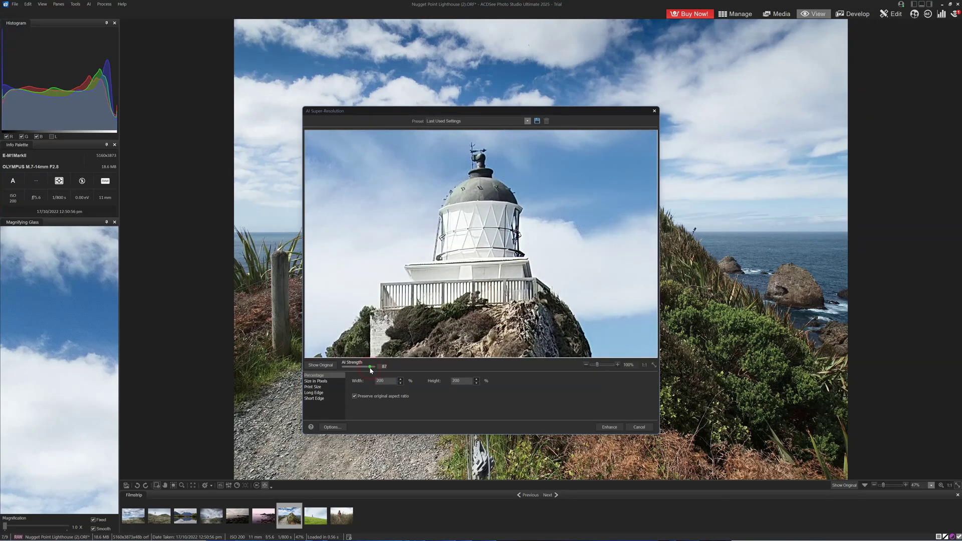
Enhance the lighthouse photo to 200%, dismiss the notice, and choose Process > HDR for the forest shots.
click(609, 428)
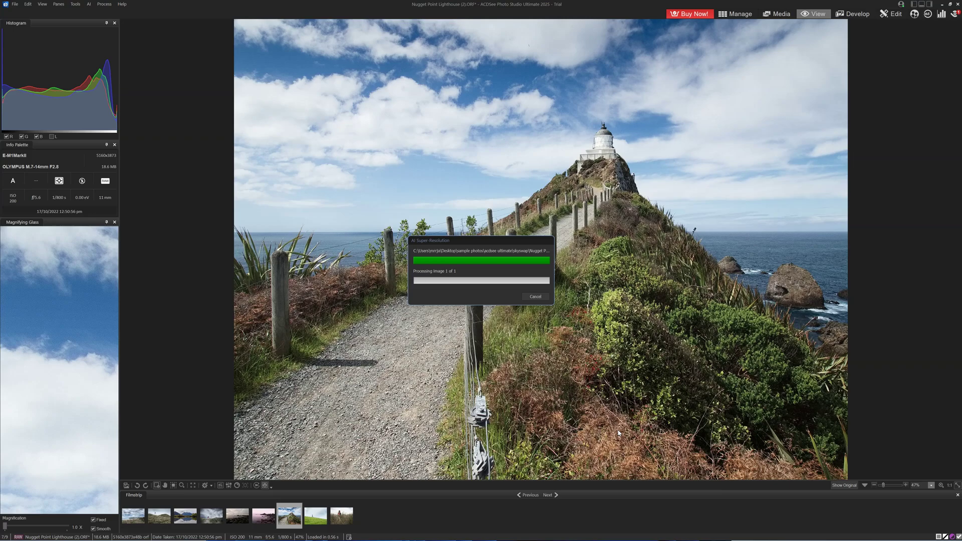
click(596, 321)
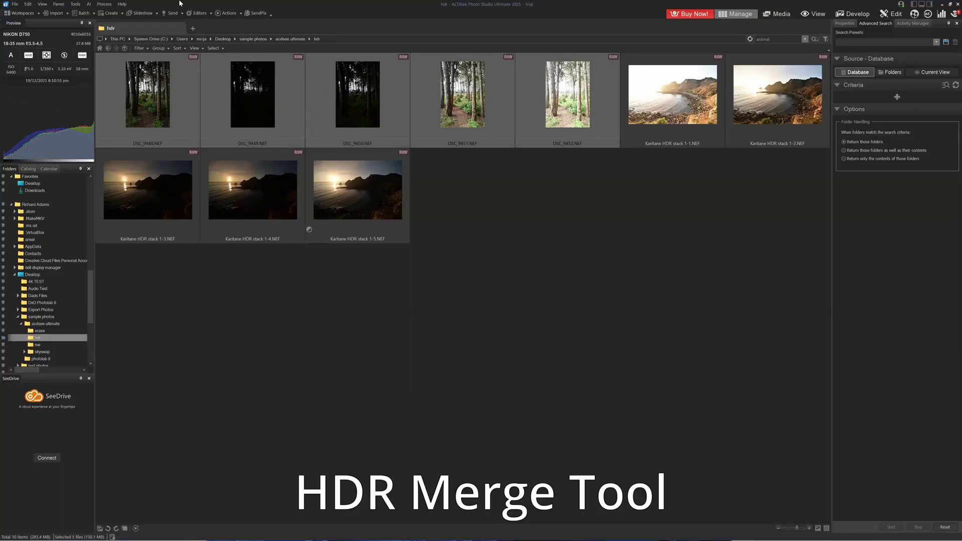
click(104, 4)
click(129, 71)
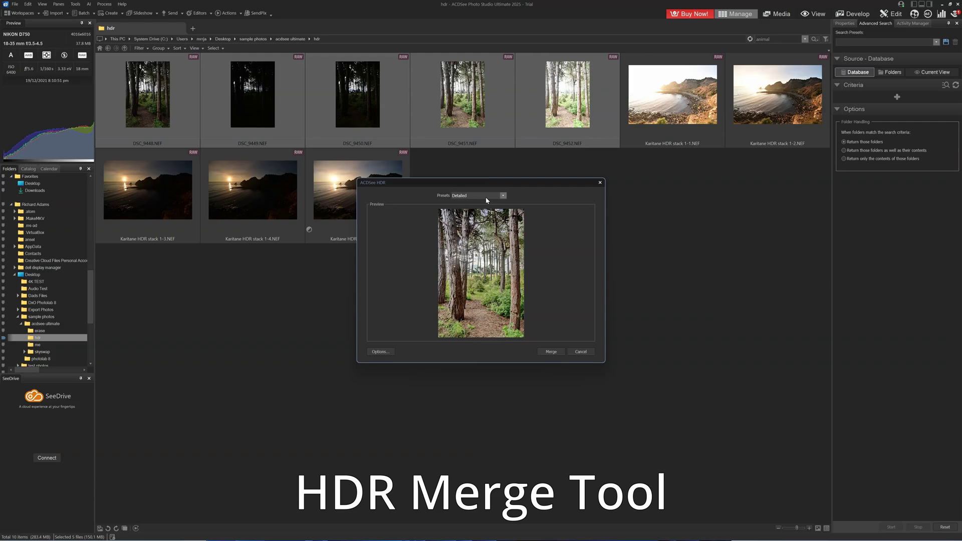
Choose the Natural HDR preset and merge the five forest exposures.
click(475, 222)
click(551, 351)
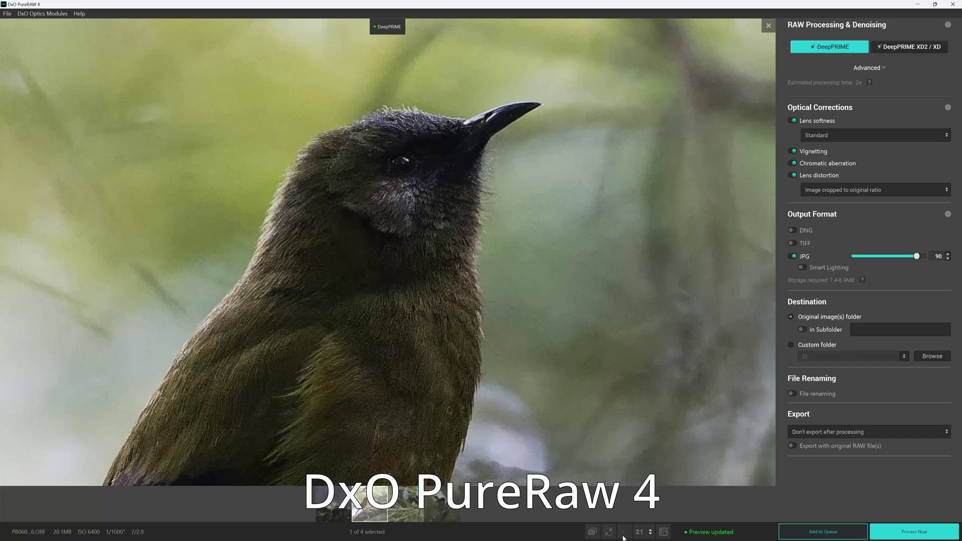
Switch the bird photo to DeepPRIME XD2 denoising with Strong lens softness correction.
click(659, 531)
click(908, 46)
click(869, 67)
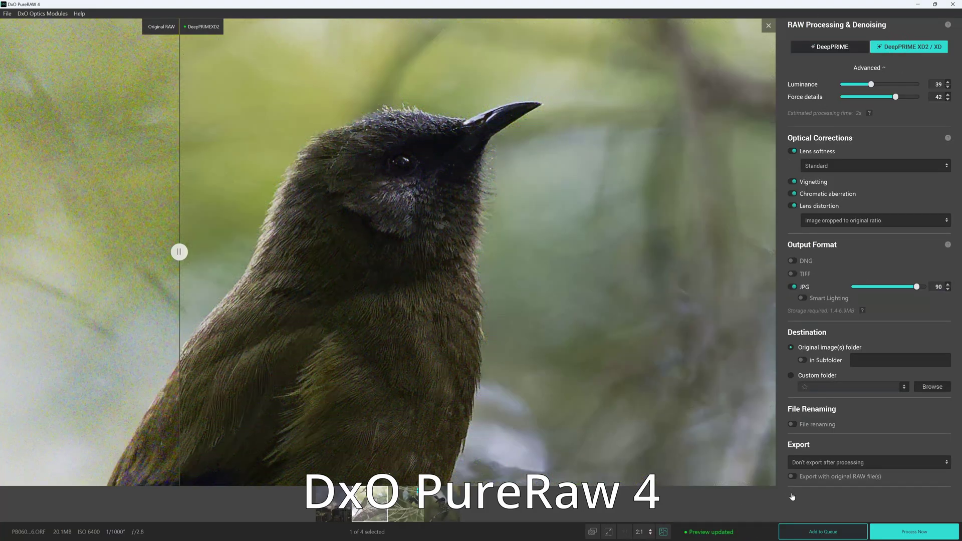
click(832, 166)
click(831, 203)
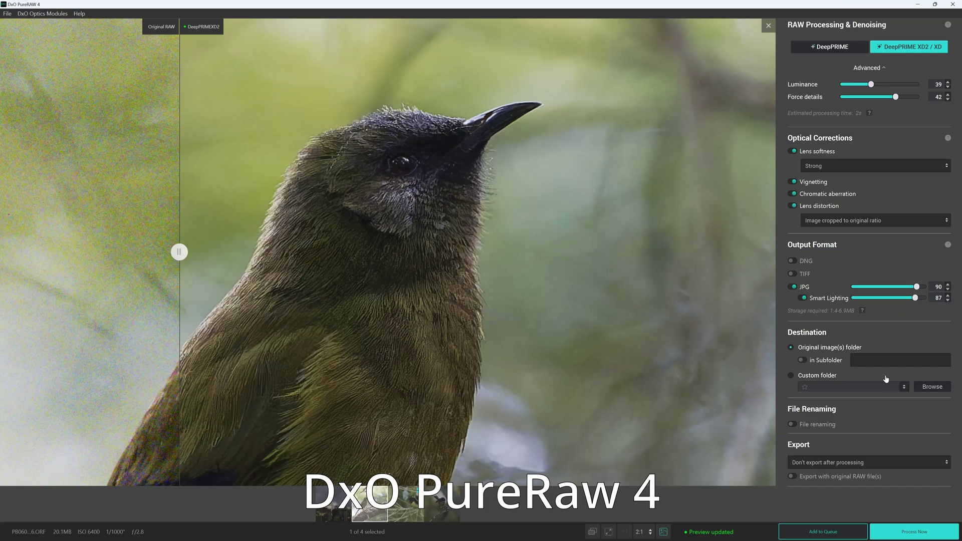
Update the preview and compare original and denoised bird in split view at 100%.
click(704, 532)
click(665, 535)
drag(167, 340, 111, 341)
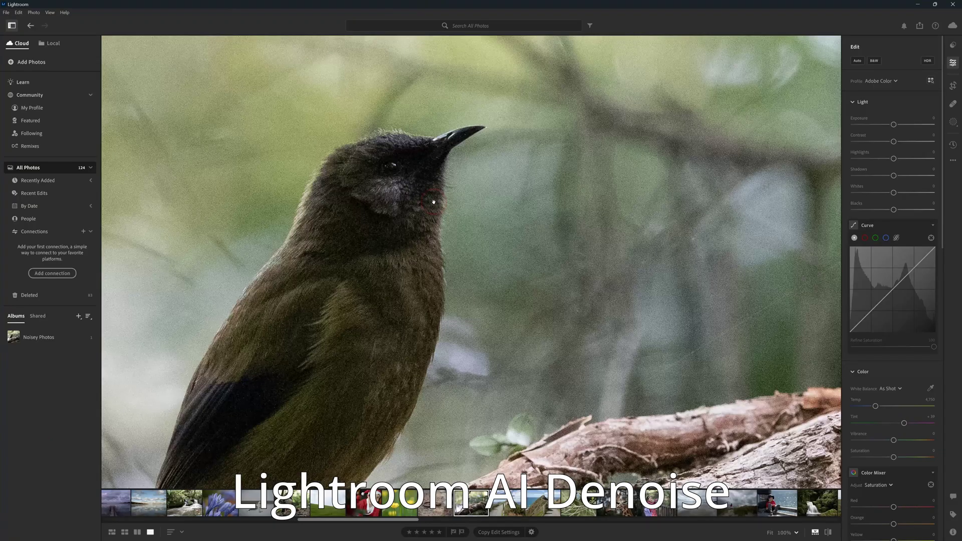
click(565, 191)
drag(565, 190, 515, 212)
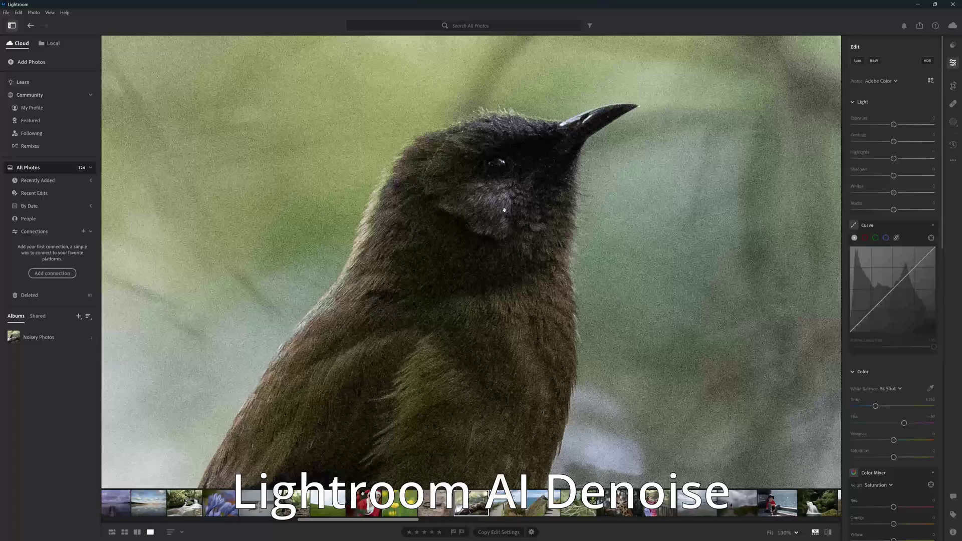
Open Lightroom's AI Denoise Enhance dialog and inspect the bird's face in its preview.
key(ctrl+alt+i)
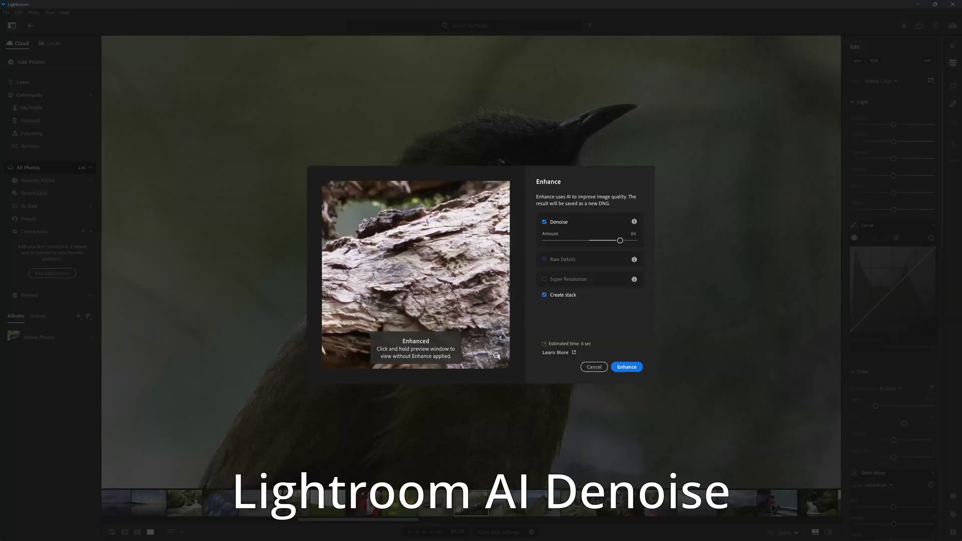
click(496, 355)
click(406, 248)
drag(407, 248, 434, 266)
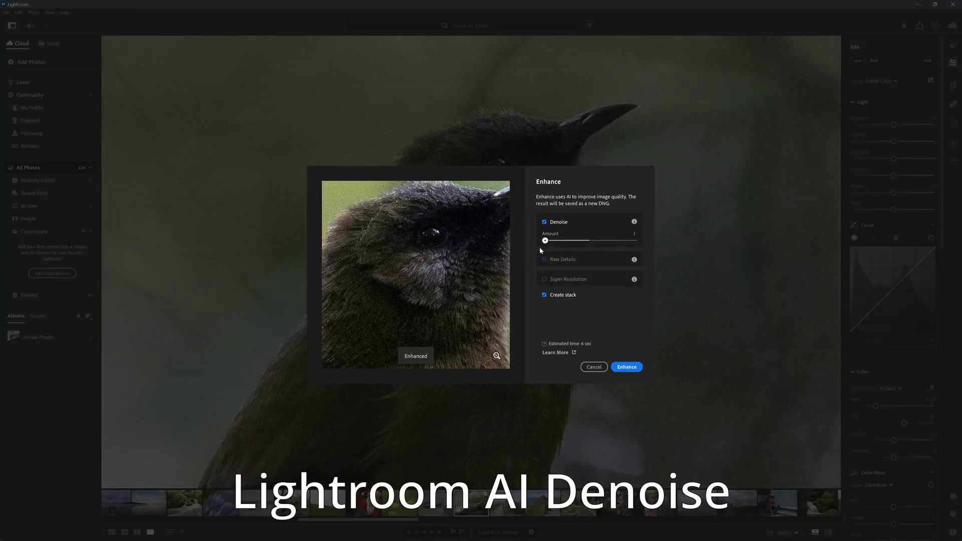